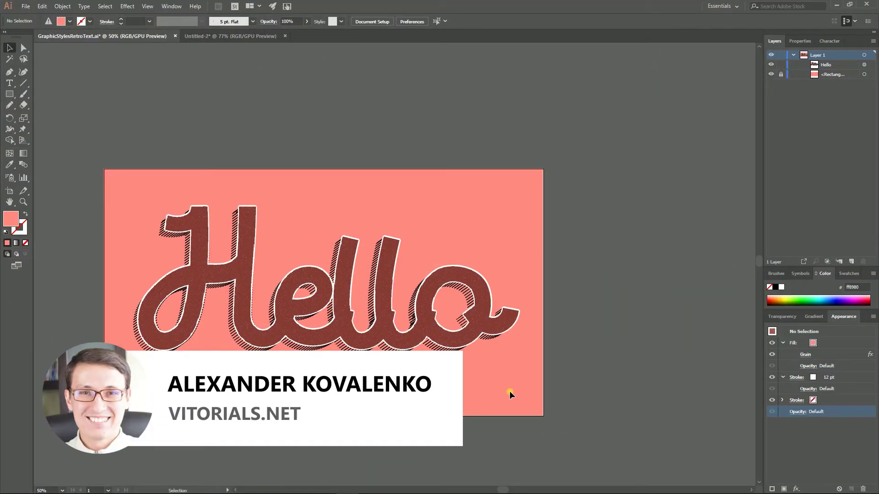
# Undo the accidental retyping to restore the original Hello word and frame the artboard.
pyautogui.doubleClick(471, 311)
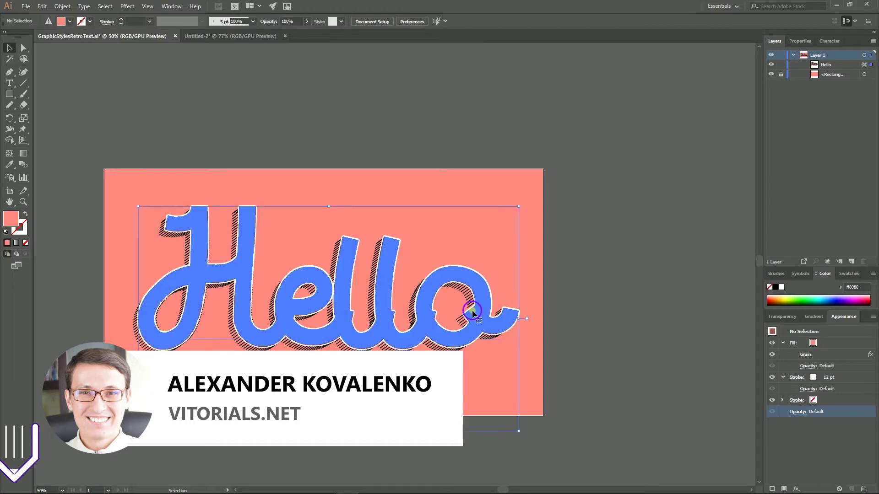
pyautogui.write('v')
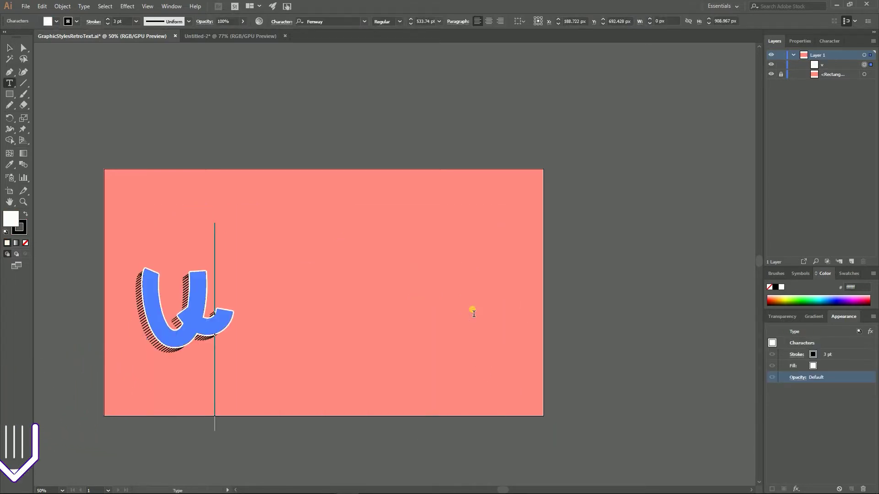
pyautogui.write('lmvldf;vl;df')
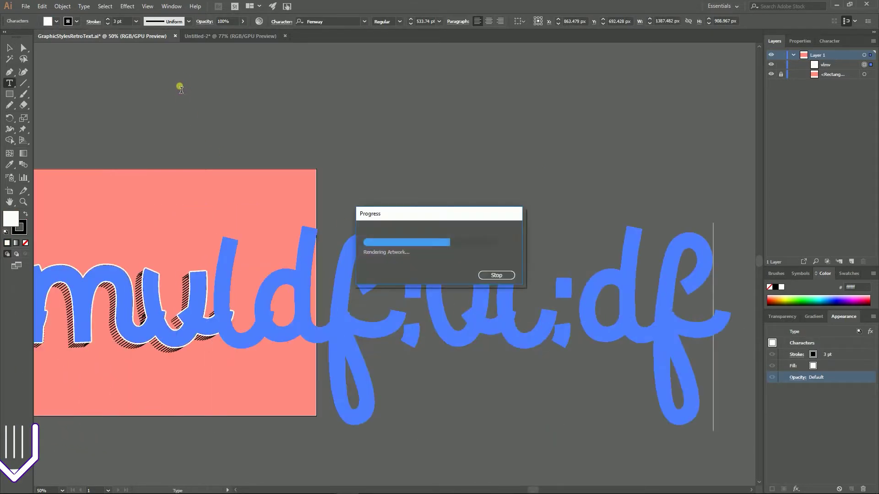
pyautogui.press('Escape')
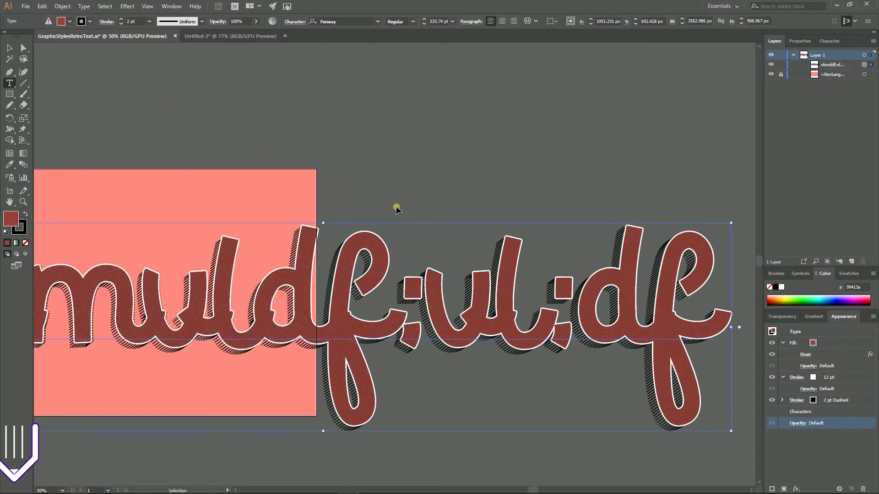
pyautogui.hotkey('ctrl', 'z')
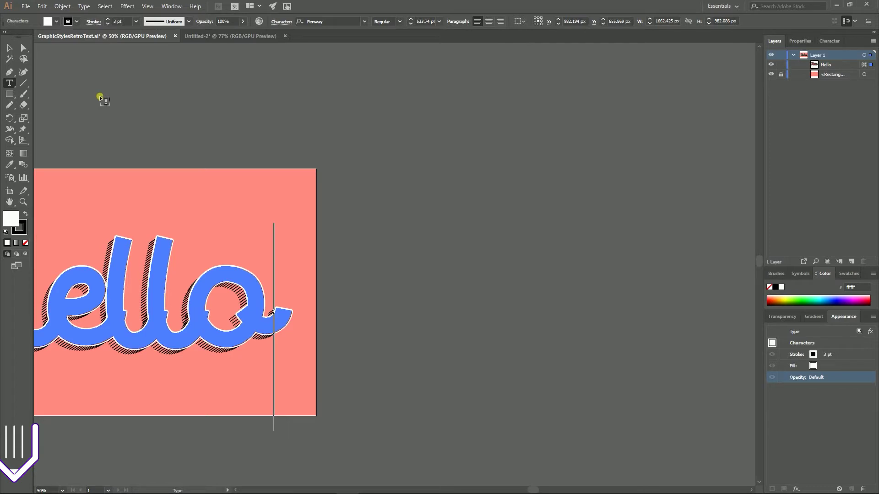
pyautogui.press('Escape')
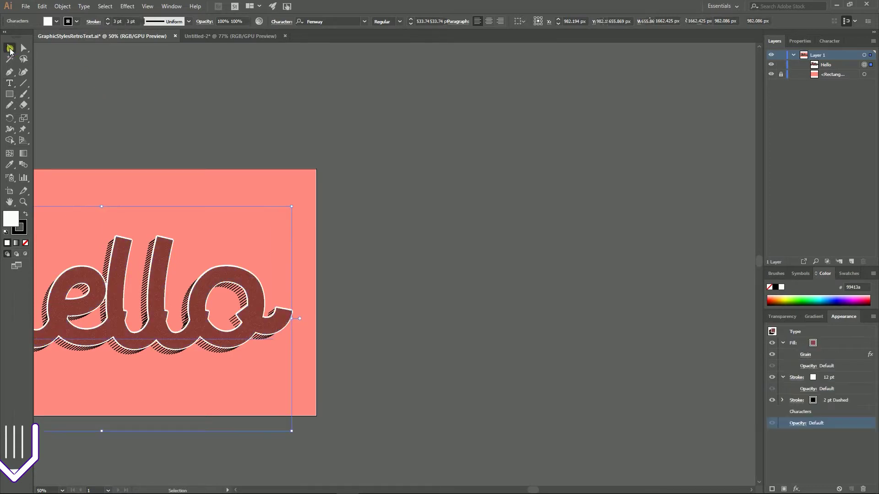
pyautogui.click(259, 102)
pyautogui.moveTo(190, 98); pyautogui.dragTo(415, 97)
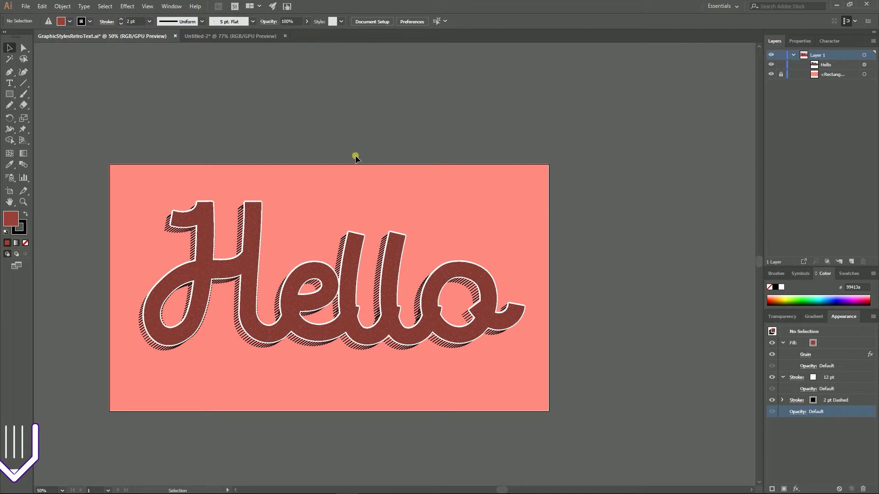
# In Untitled-2, confirm the background fill is #FF8980, lock that layer, and activate the text layer.
pyautogui.click(343, 279)
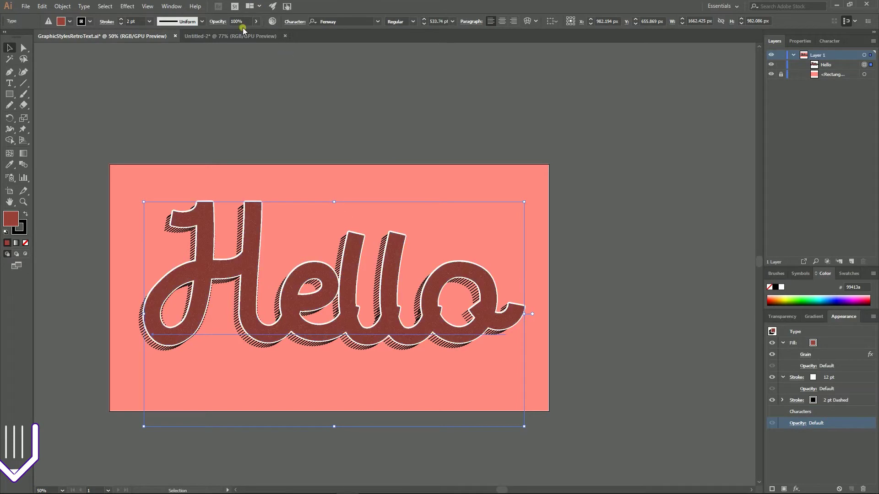
pyautogui.click(229, 41)
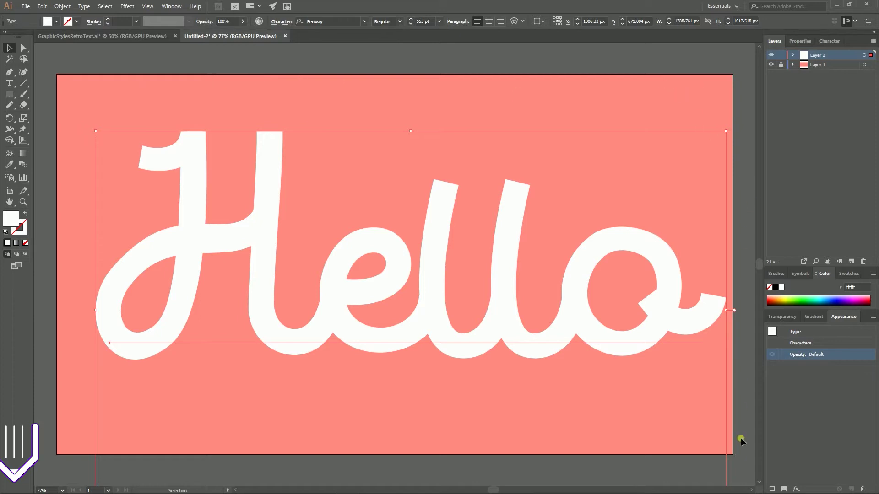
pyautogui.click(428, 131)
pyautogui.doubleClick(10, 219)
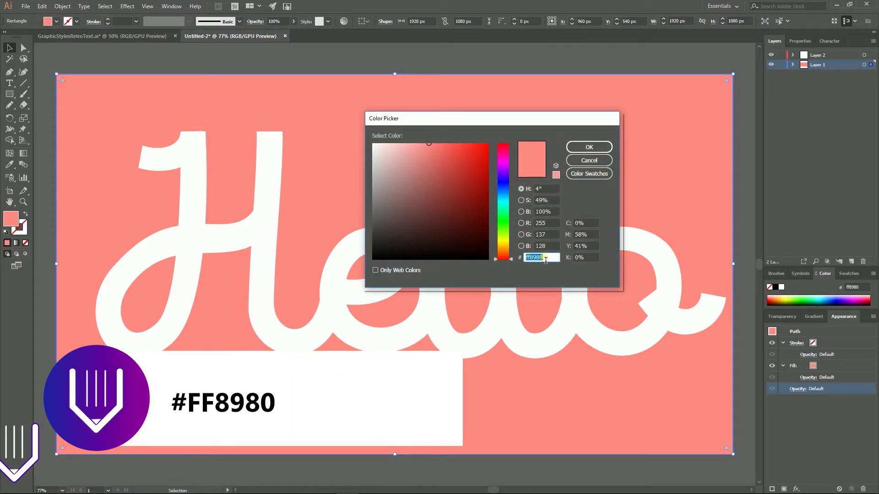
pyautogui.click(588, 148)
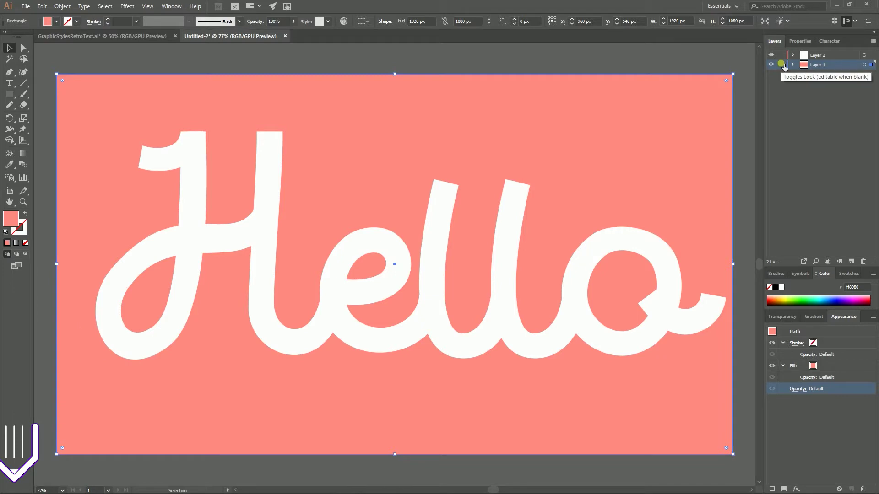
pyautogui.click(782, 65)
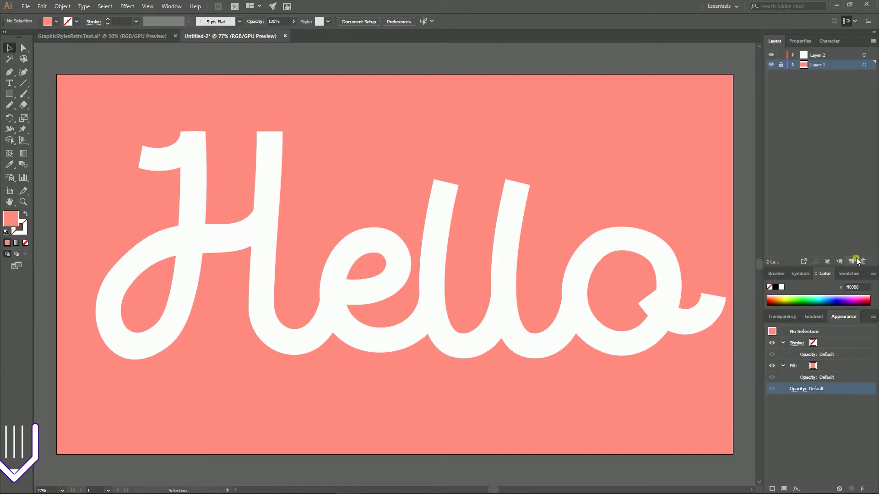
pyautogui.click(843, 54)
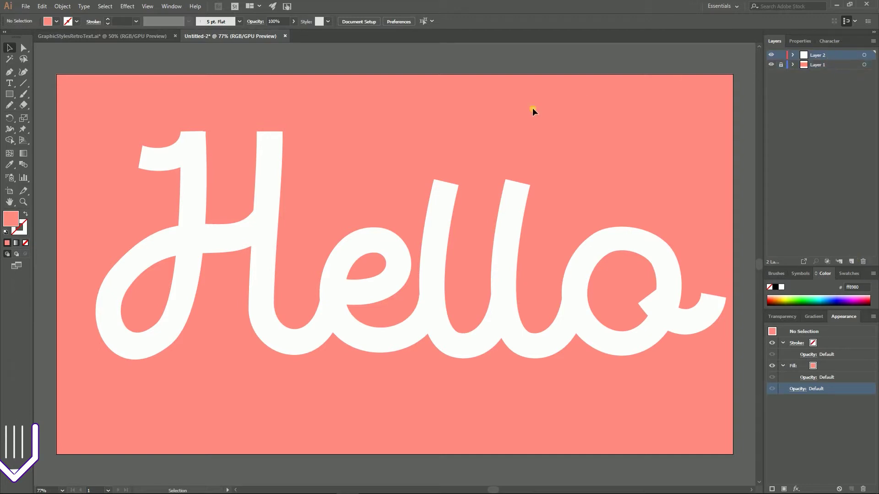
# Nudge the Hello text slightly up-left and check that its font is Fenway.
pyautogui.moveTo(271, 194); pyautogui.dragTo(260, 193)
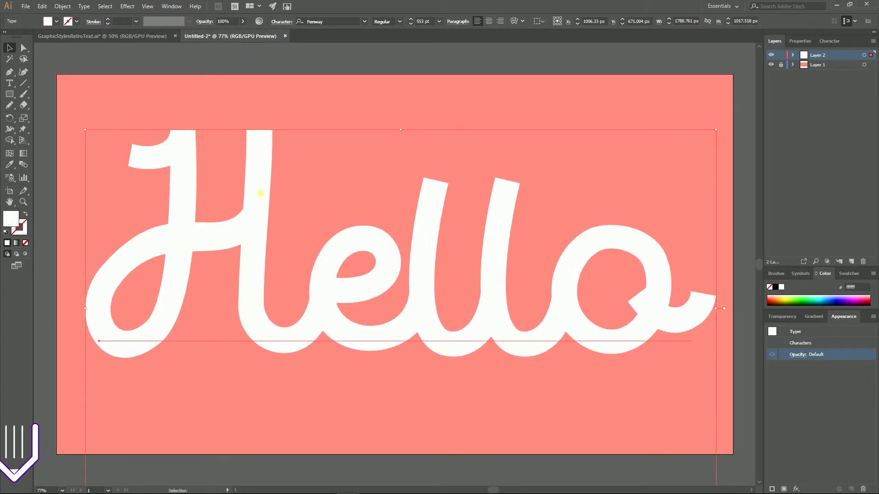
pyautogui.click(330, 22)
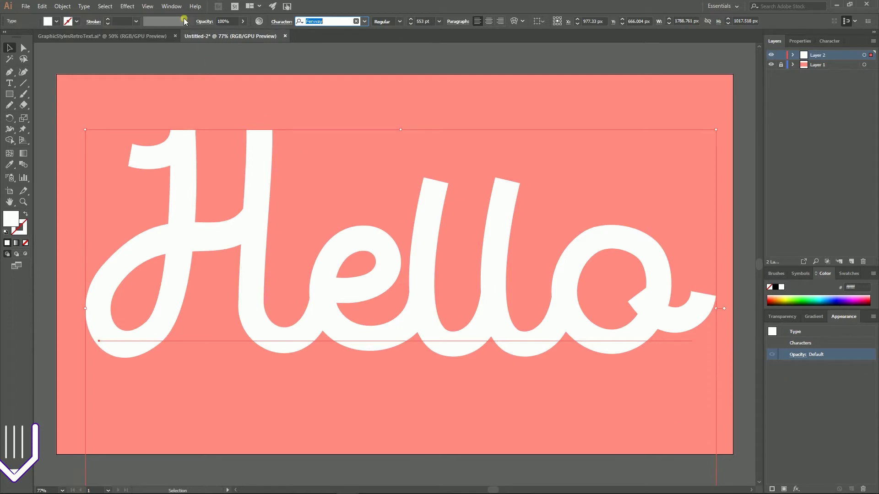
pyautogui.click(173, 7)
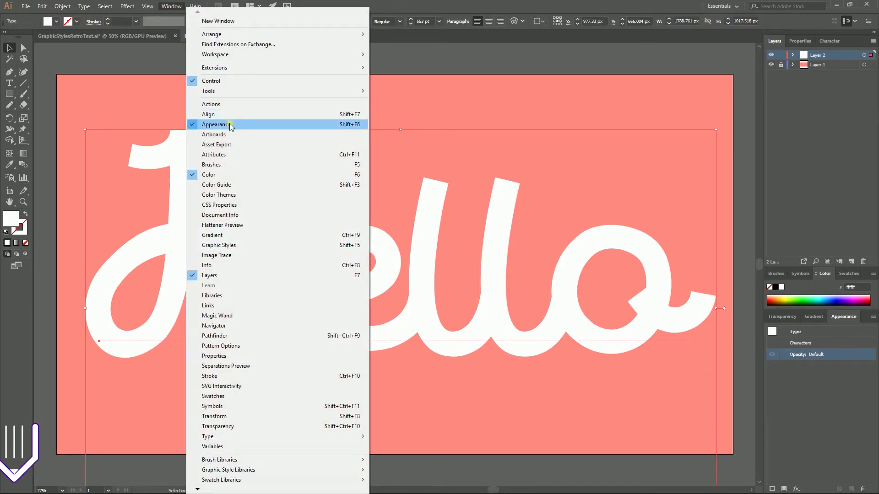
pyautogui.click(836, 320)
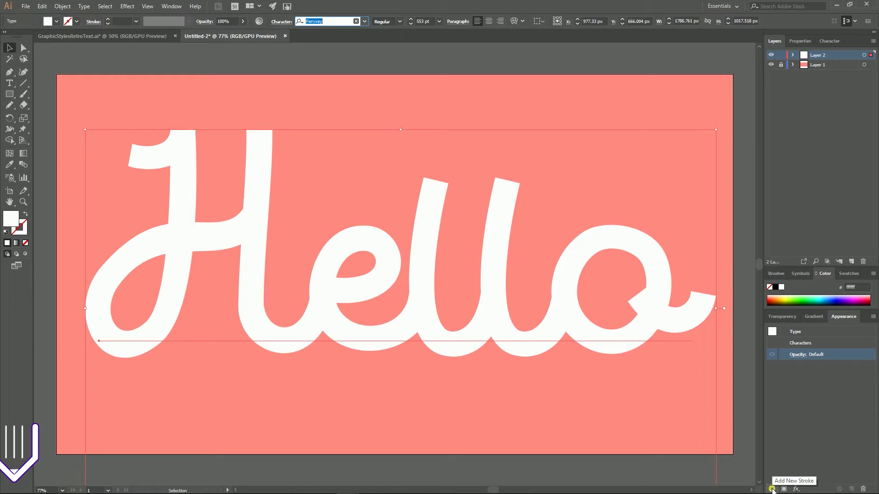
pyautogui.press('super+plus')
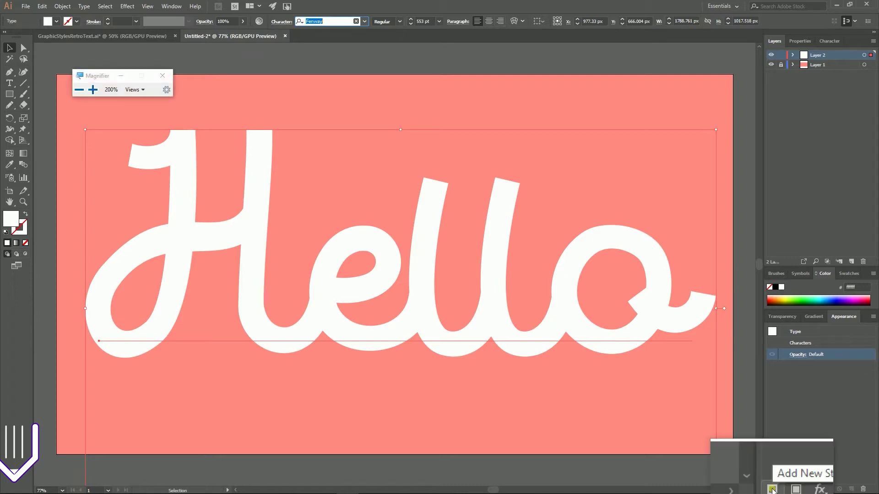
# Add a new stroke and a new fill to the Hello text, filling it bright green.
pyautogui.click(772, 489)
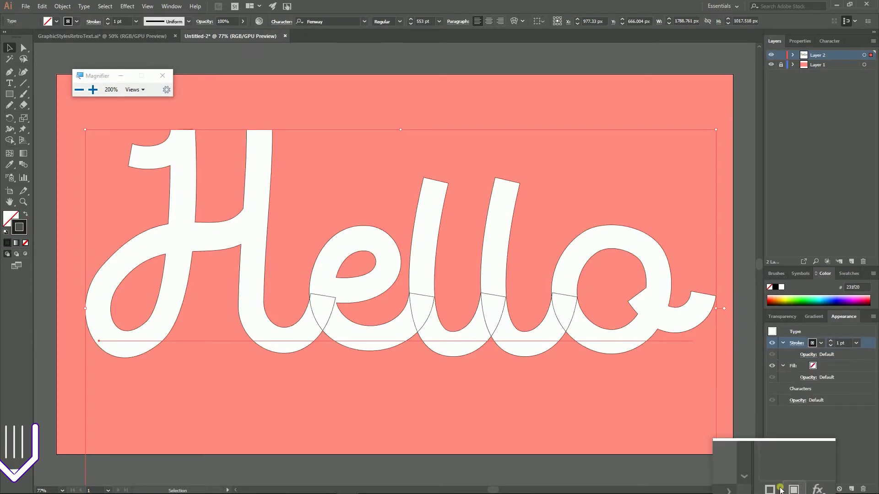
pyautogui.click(784, 489)
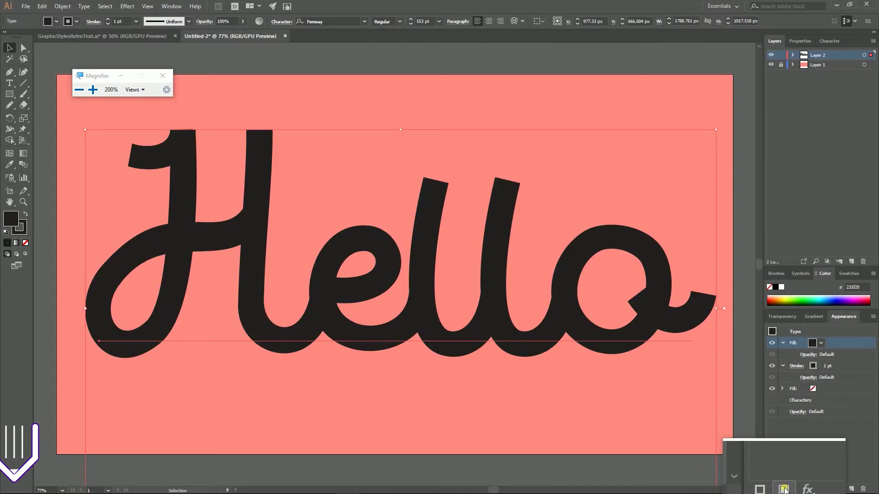
pyautogui.press('super+Escape')
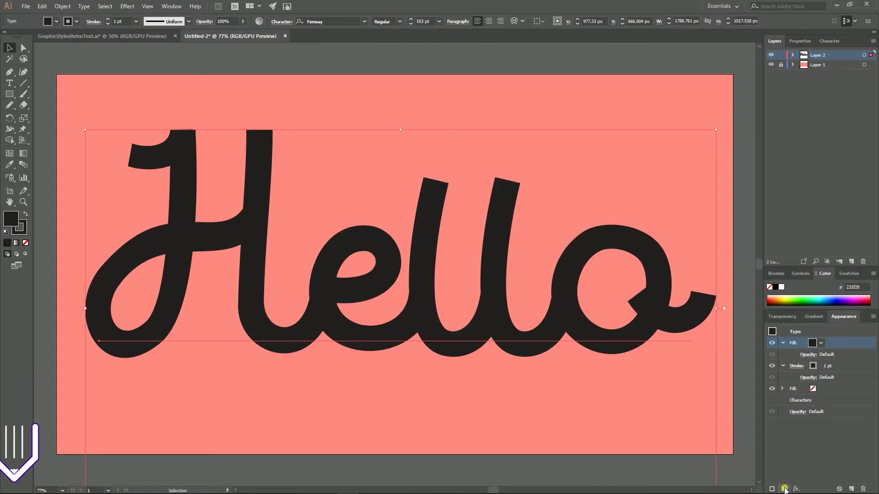
pyautogui.click(813, 343)
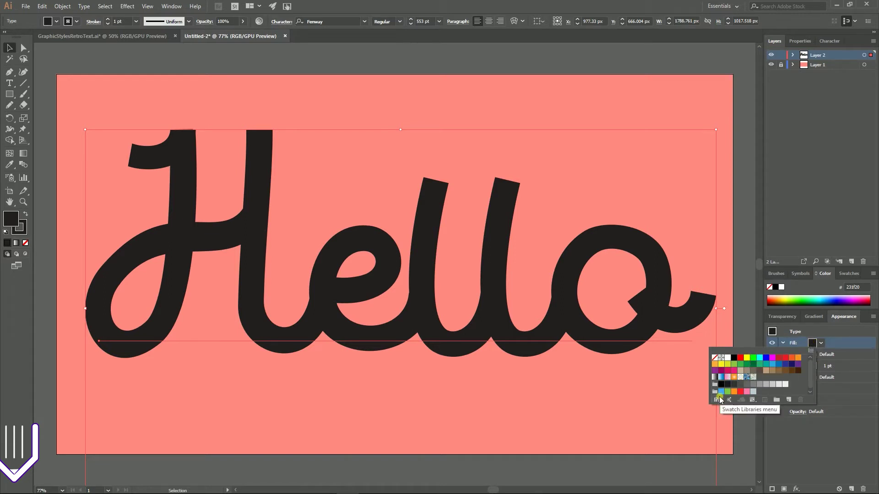
pyautogui.click(755, 358)
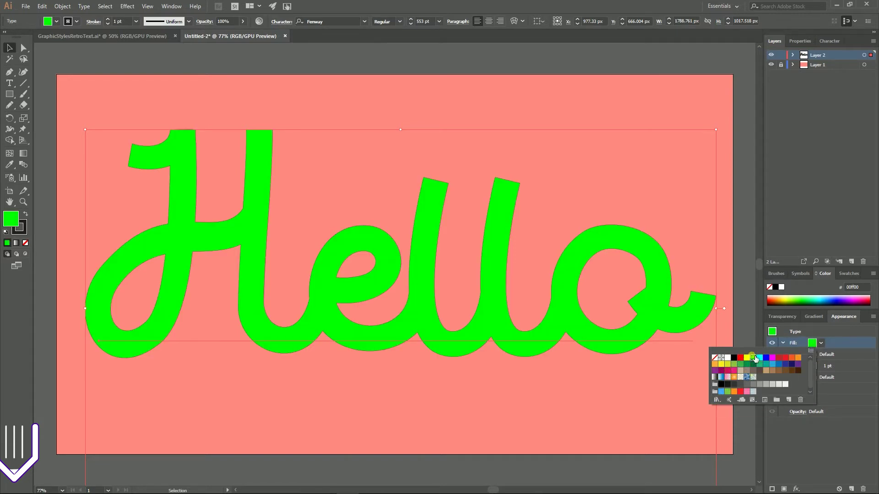
# Change the new fill colour to brick red #99413A.
pyautogui.click(11, 220)
pyautogui.doubleClick(12, 221)
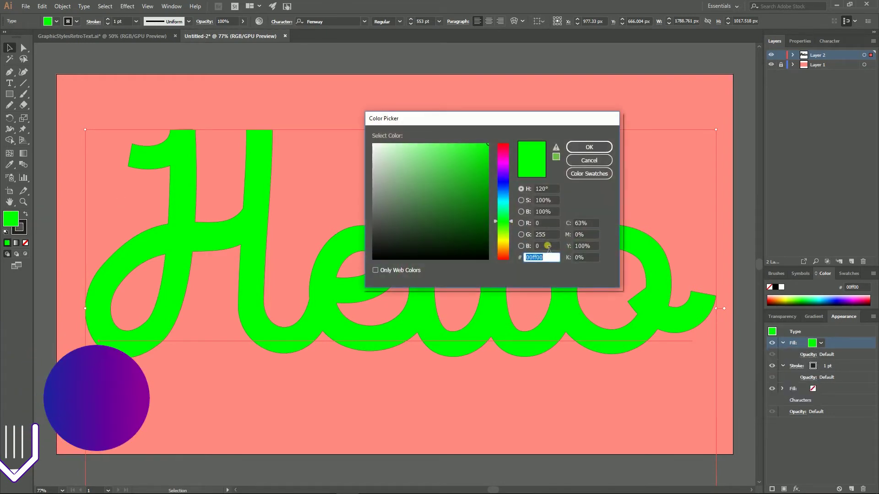
pyautogui.write('99413a')
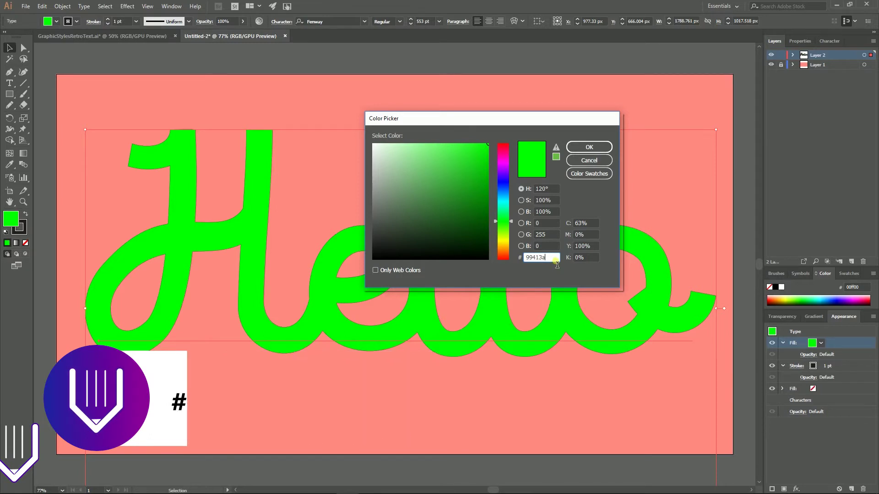
pyautogui.click(584, 147)
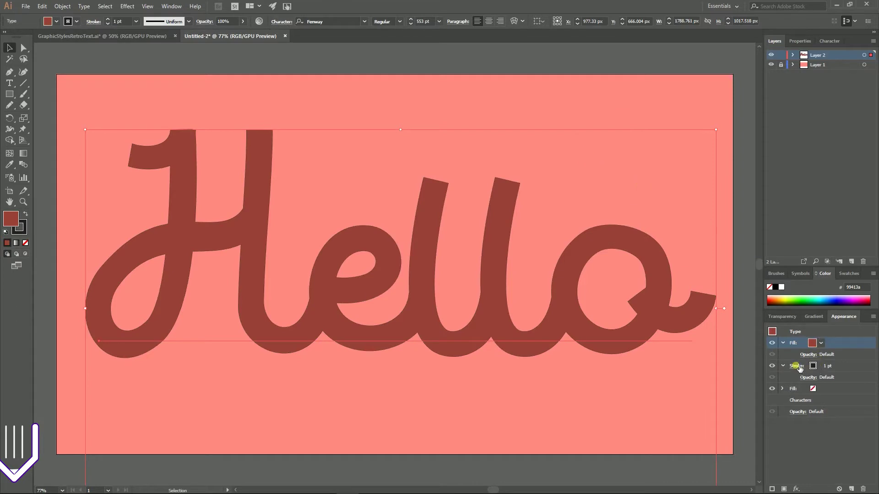
pyautogui.click(823, 366)
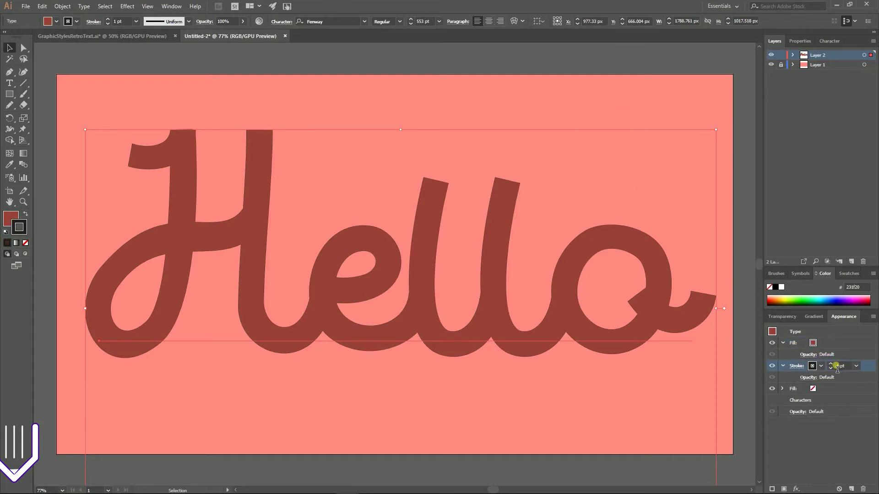
# Make the outline 2 pt, centre-aligned and dashed with 3 pt dashes and 8 pt gaps.
pyautogui.click(831, 364)
pyautogui.click(804, 369)
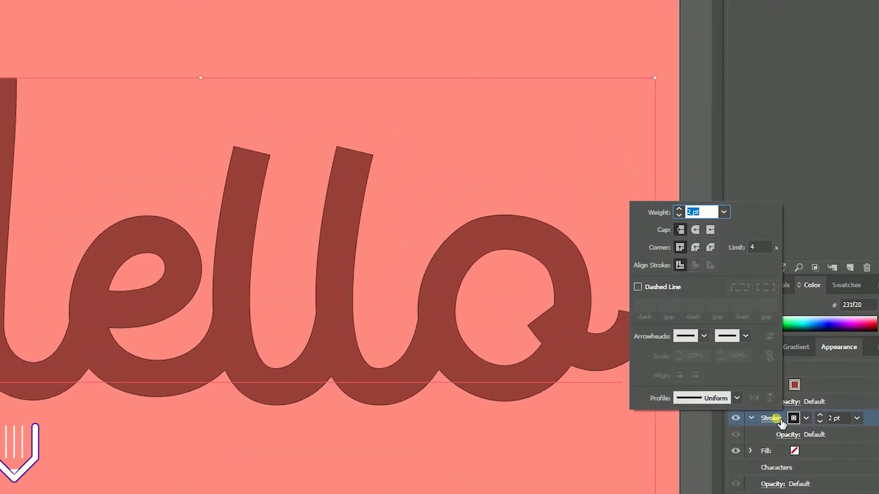
pyautogui.click(680, 266)
pyautogui.click(638, 288)
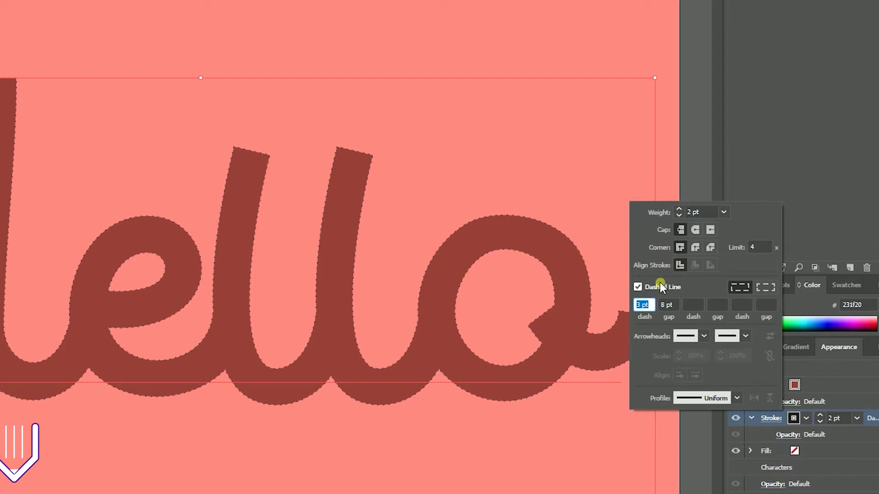
pyautogui.click(647, 306)
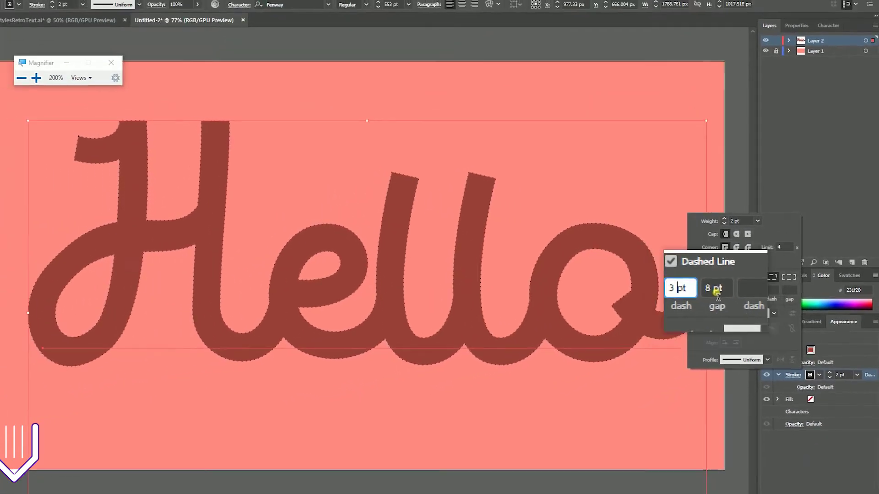
pyautogui.click(805, 378)
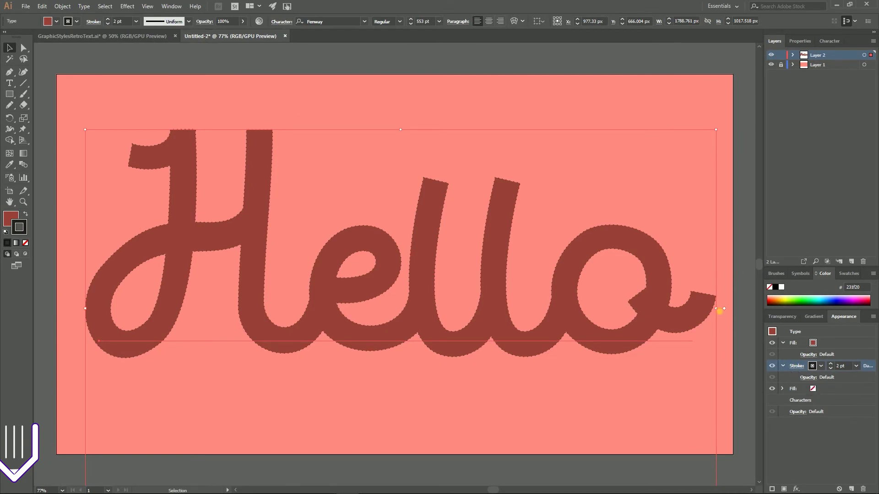
# Open 3D Extrude & Bevel with preview and set the rotation to -5°, 7°, 0°.
pyautogui.click(127, 7)
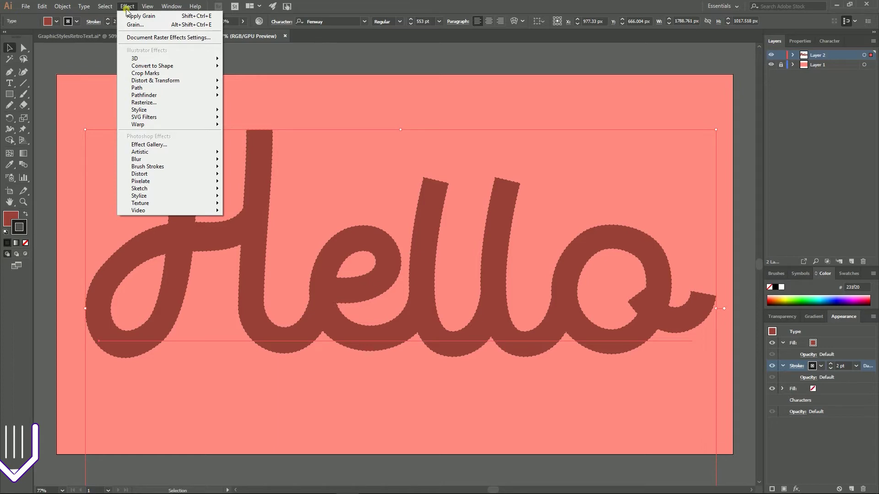
pyautogui.moveTo(138, 58)
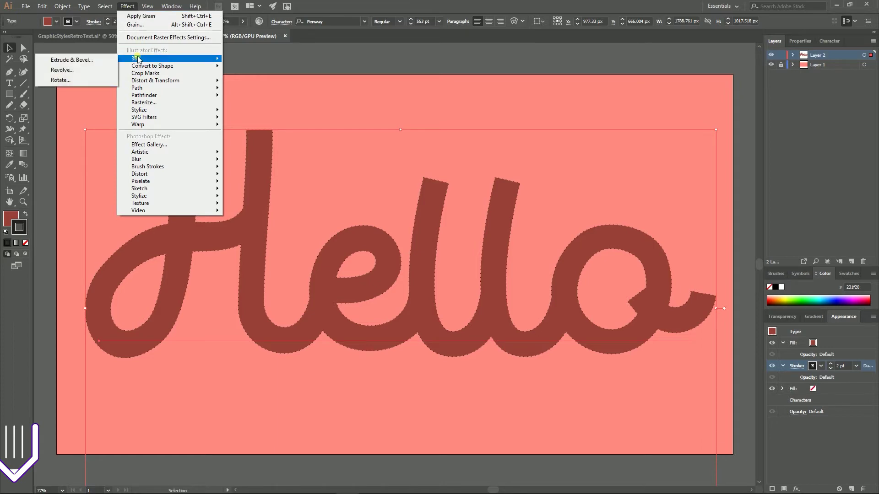
pyautogui.click(86, 57)
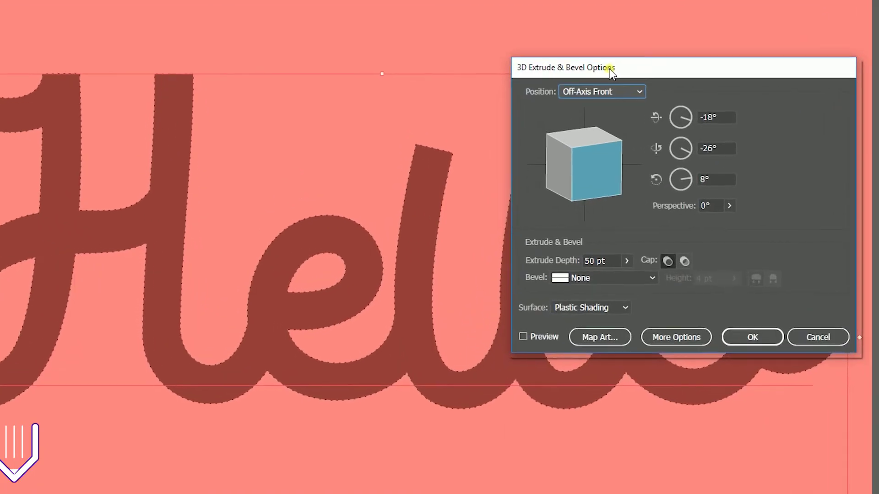
pyautogui.click(509, 322)
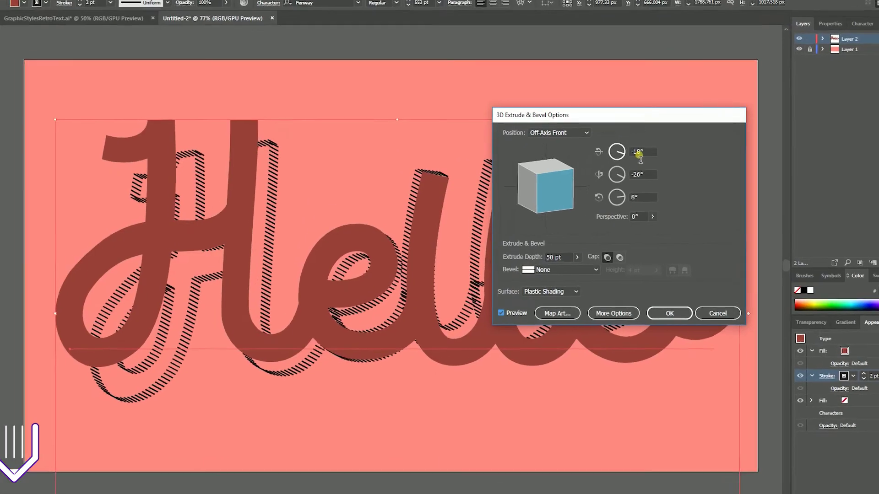
pyautogui.doubleClick(640, 154)
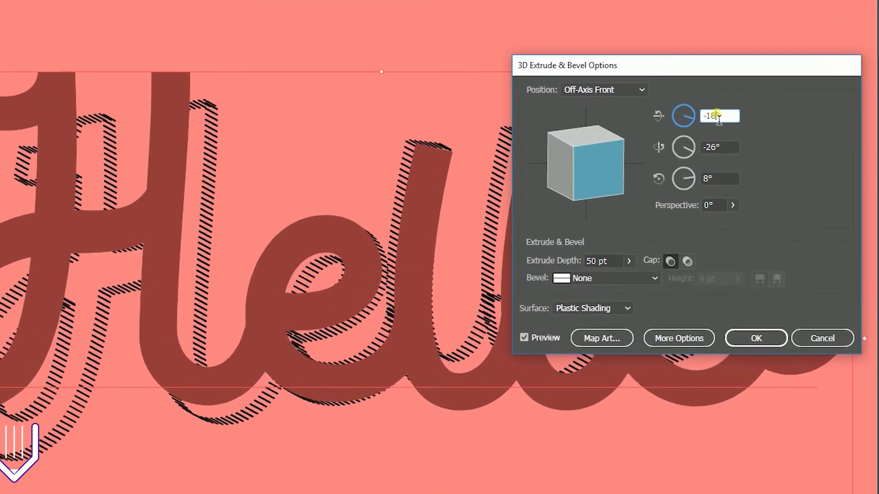
pyautogui.press('BackSpace')
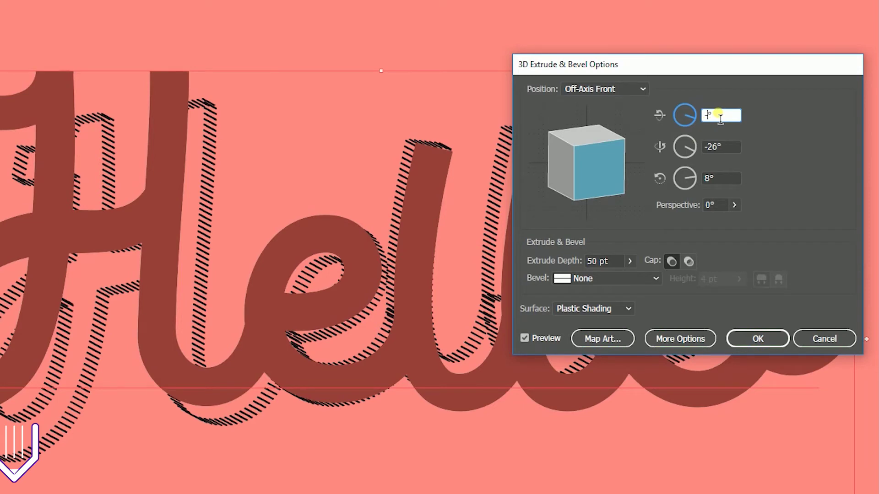
pyautogui.write('5')
pyautogui.click(717, 148)
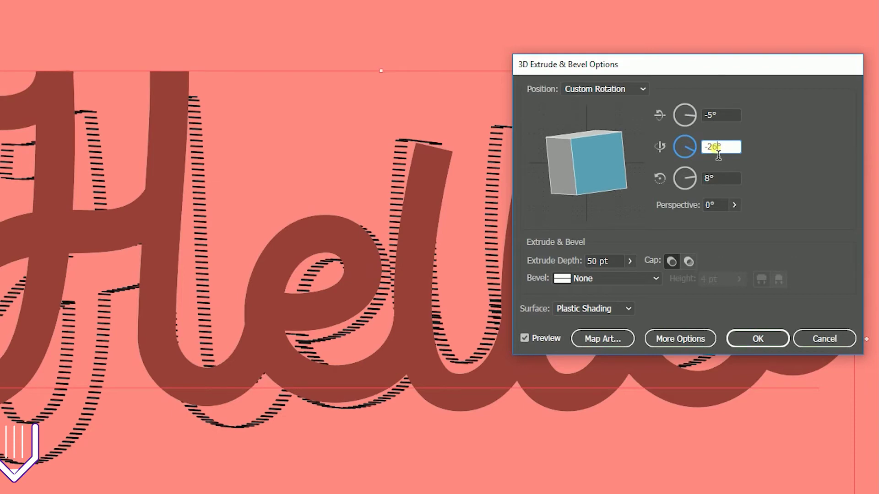
pyautogui.press('BackSpace')
pyautogui.press('BackSpace')
pyautogui.press('BackSpace')
pyautogui.write('7')
pyautogui.click(711, 179)
pyautogui.press('BackSpace')
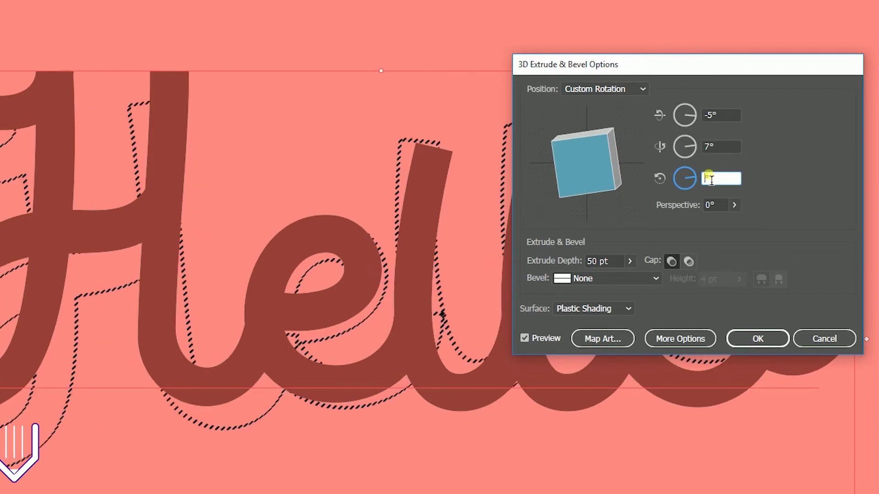
pyautogui.write('0')
# Set the extrude depth to 272 pt and apply the effect.
pyautogui.click(594, 262)
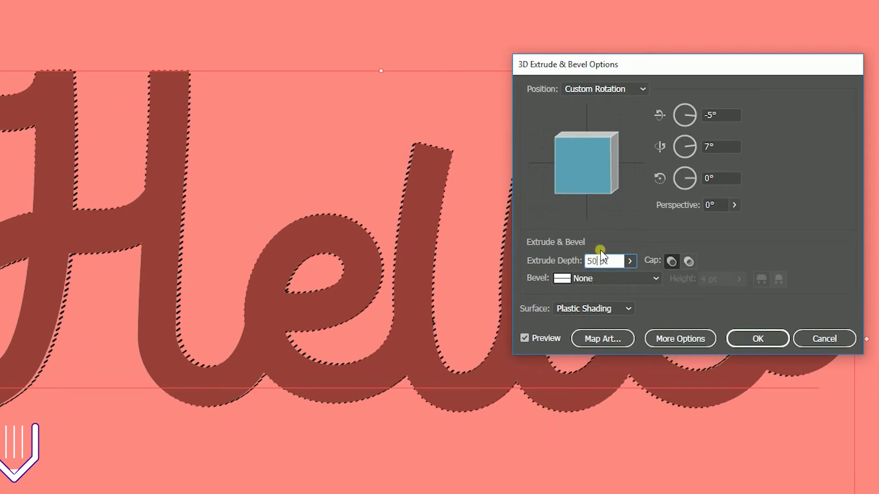
pyautogui.doubleClick(593, 261)
pyautogui.write('272')
pyautogui.click(525, 338)
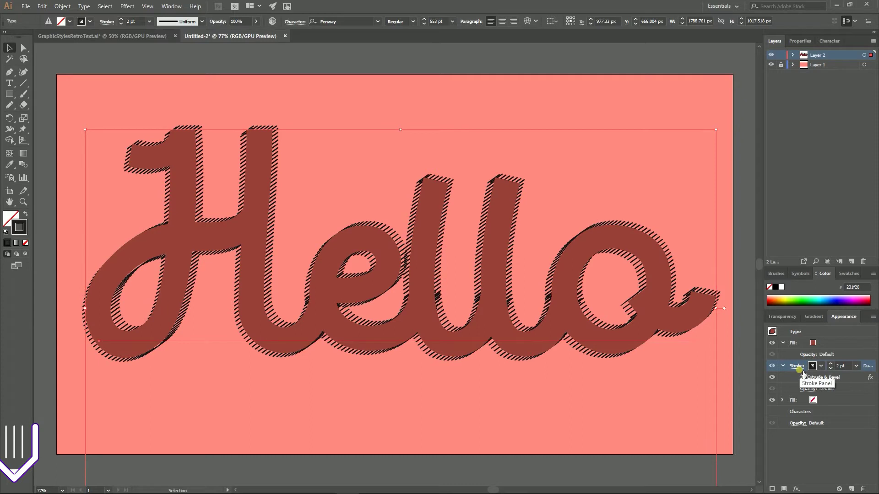
# Add a Transform effect moving the outline -13 px horizontally and 13 px vertically, with preview on.
pyautogui.click(128, 9)
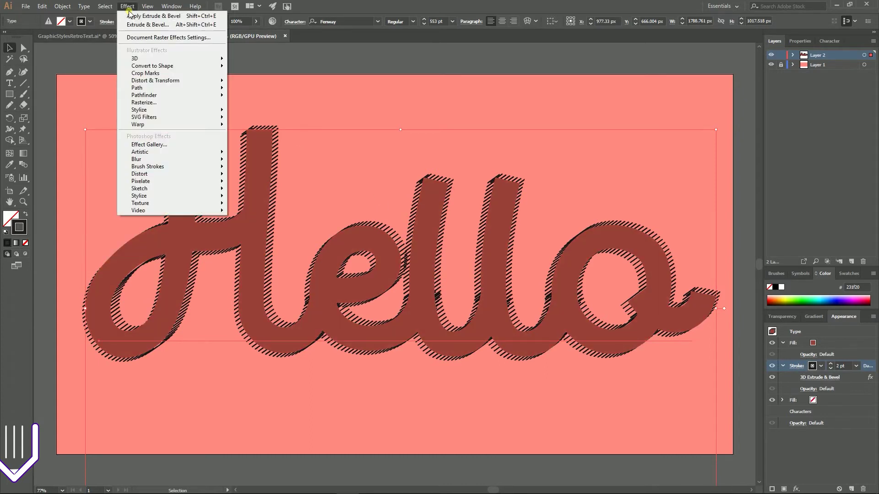
pyautogui.moveTo(140, 84)
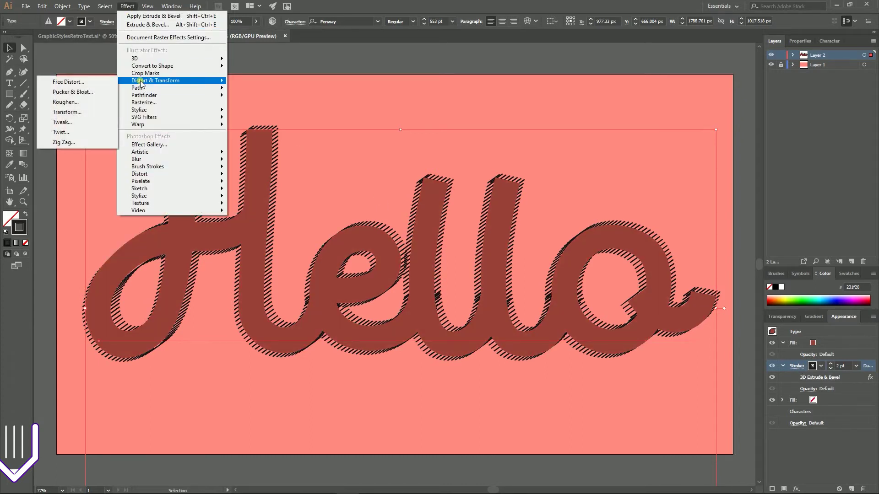
pyautogui.click(68, 112)
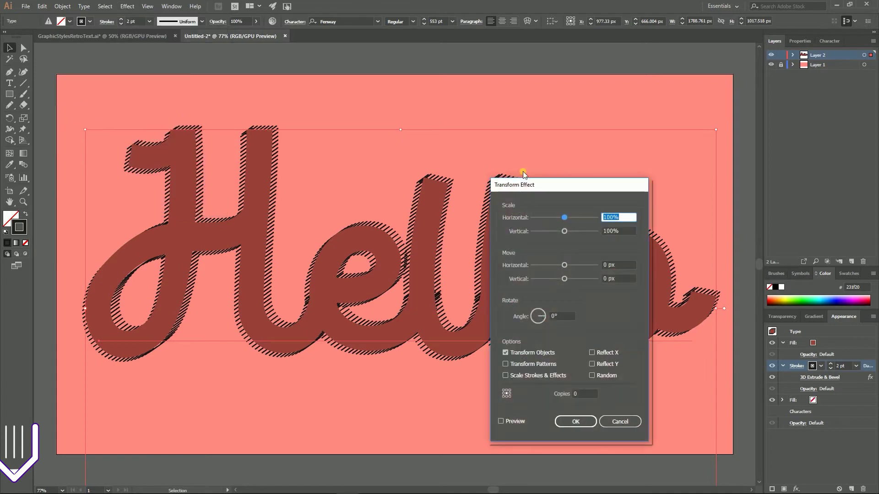
pyautogui.moveTo(523, 172); pyautogui.dragTo(410, 103)
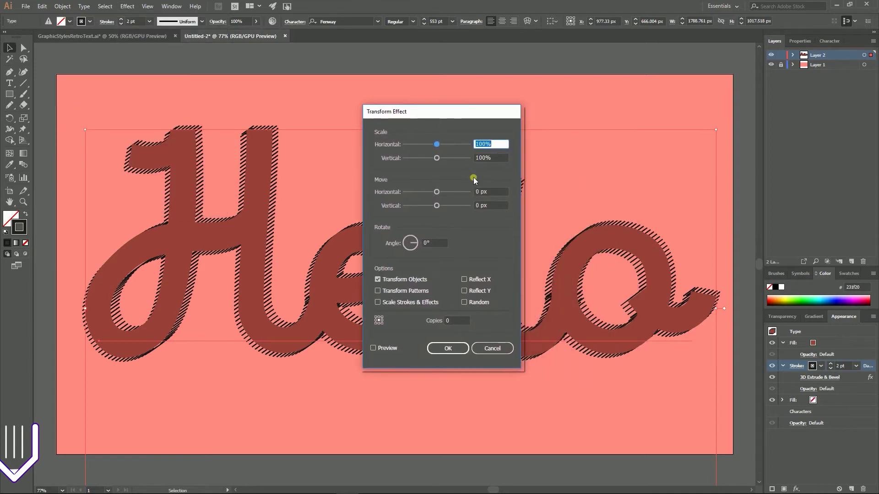
pyautogui.click(483, 192)
pyautogui.press('BackSpace')
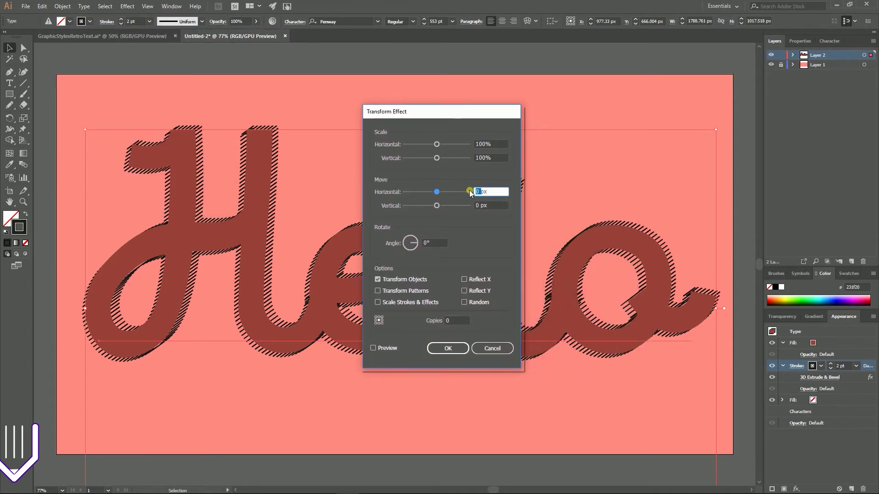
pyautogui.write('13')
pyautogui.click(478, 192)
pyautogui.write('-')
pyautogui.click(472, 206)
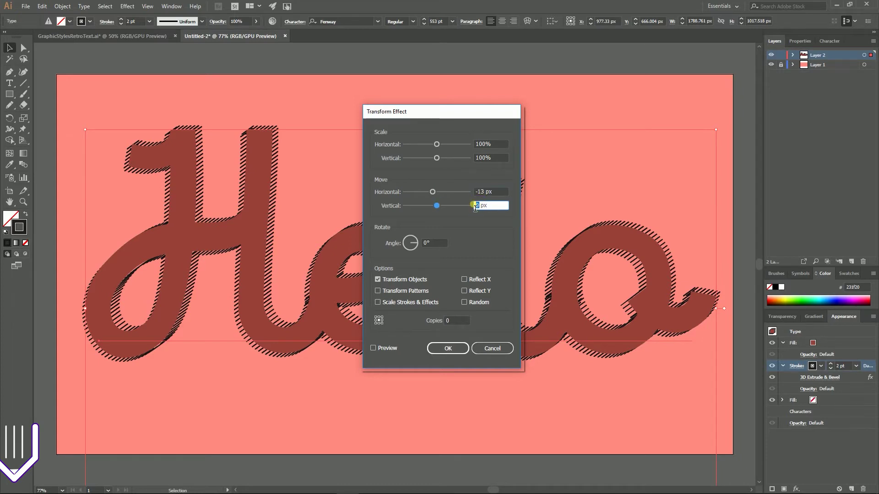
pyautogui.press('Delete')
pyautogui.write('13')
pyautogui.click(384, 347)
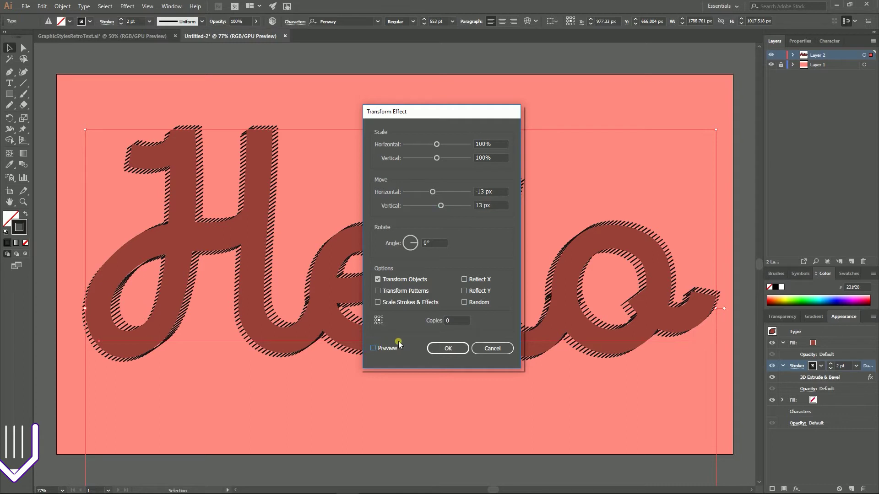
pyautogui.click(374, 348)
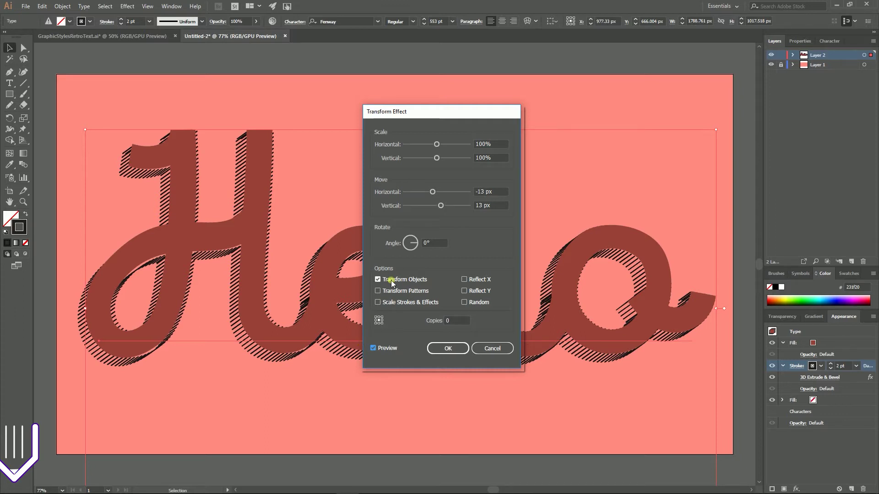
# Fine-tune the shadow offset to -14 px horizontal and 9 px vertical, then confirm.
pyautogui.click(489, 203)
pyautogui.press('Left')
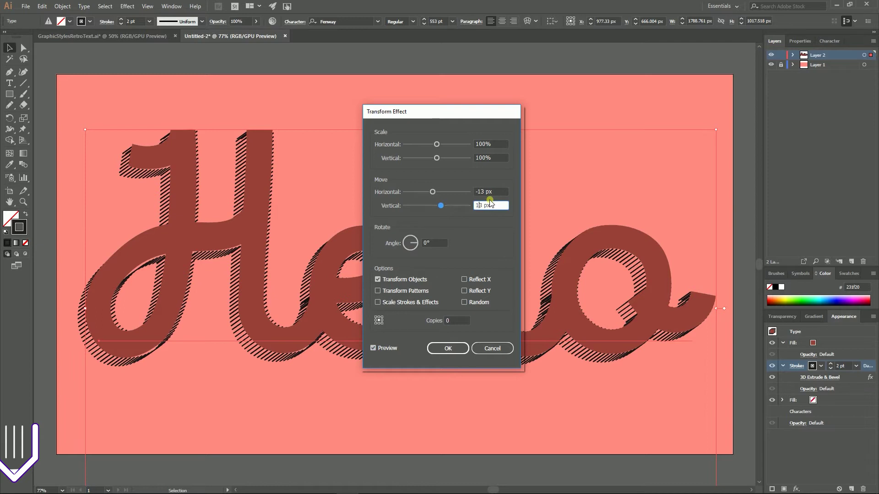
pyautogui.press('Down')
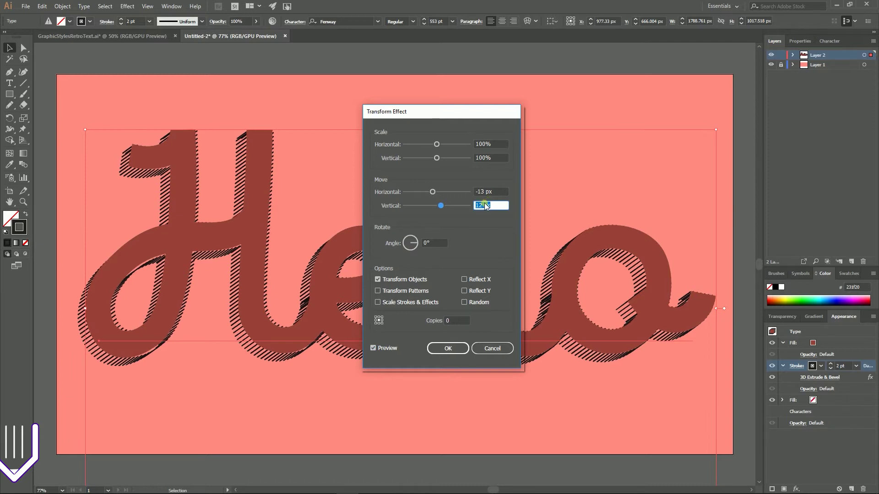
pyautogui.press('Down')
pyautogui.press('Down')
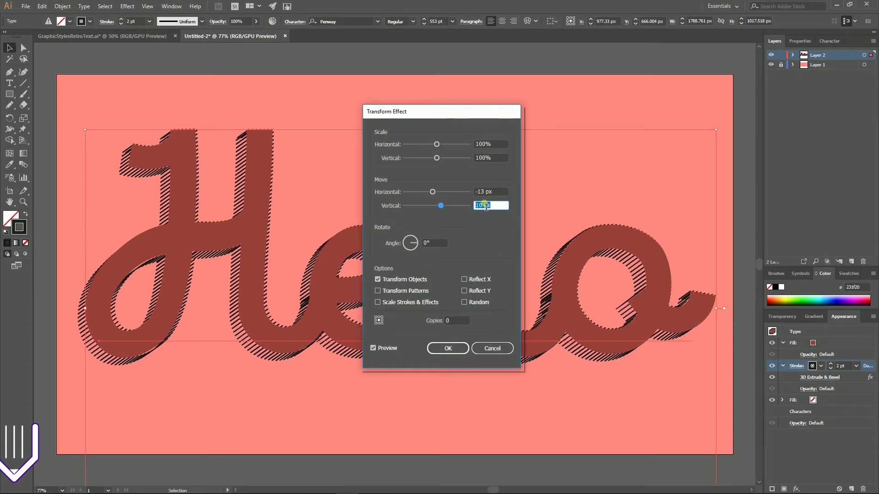
pyautogui.press('Down')
pyautogui.press('Down')
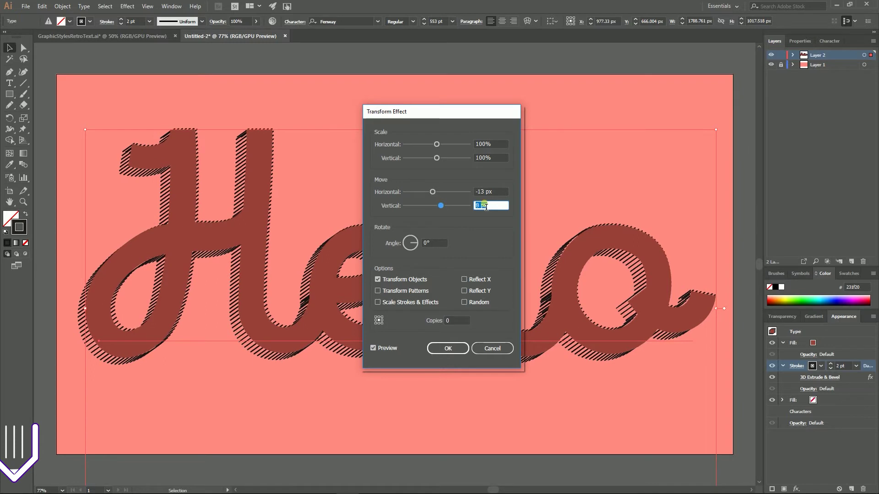
pyautogui.press('Down')
pyautogui.press('Down')
pyautogui.press('Down')
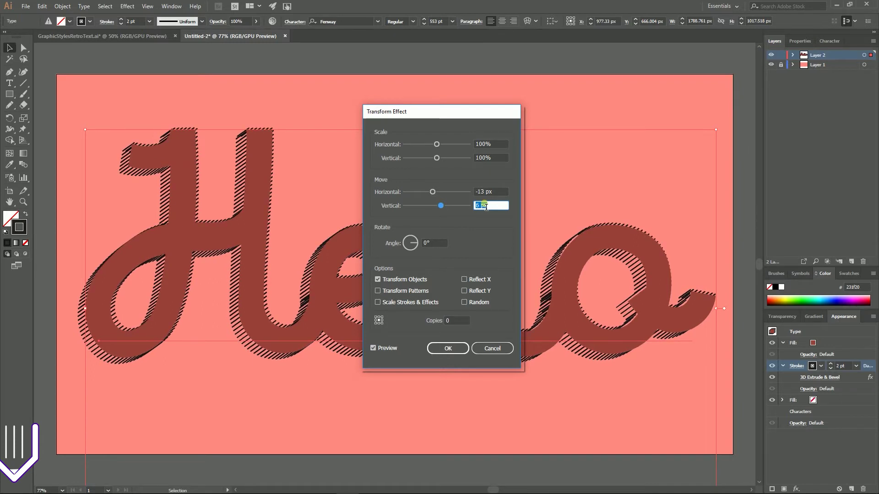
pyautogui.press('Up')
pyautogui.press('Up')
pyautogui.press('Up')
pyautogui.press('Up')
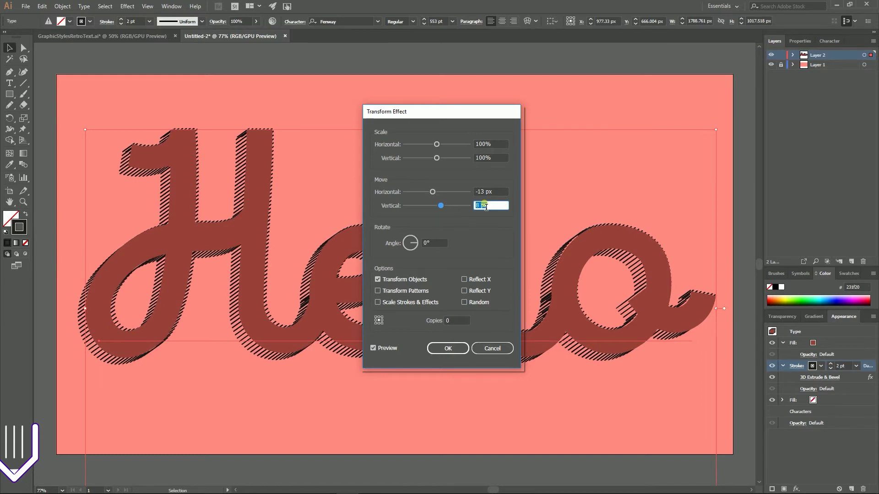
pyautogui.click(499, 192)
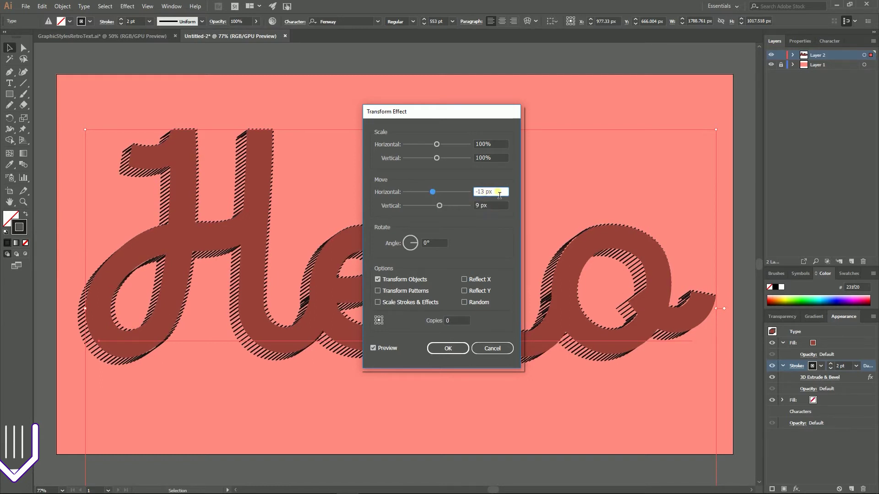
pyautogui.press('Down')
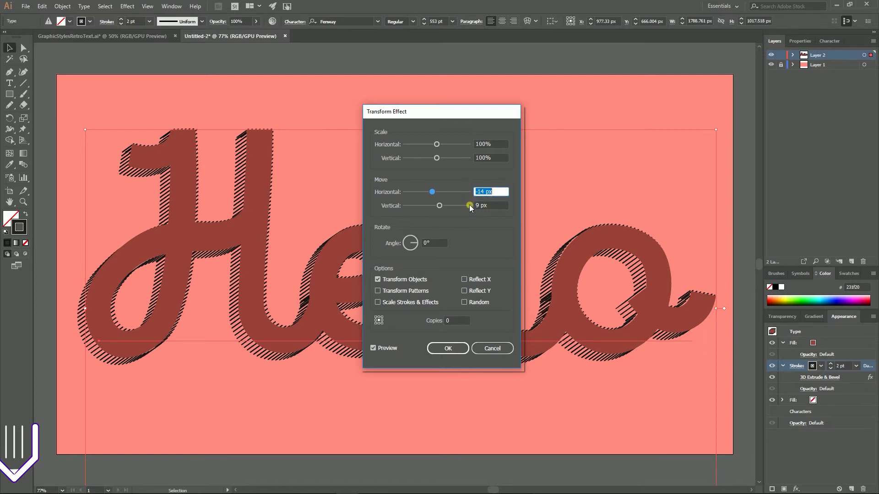
pyautogui.click(496, 192)
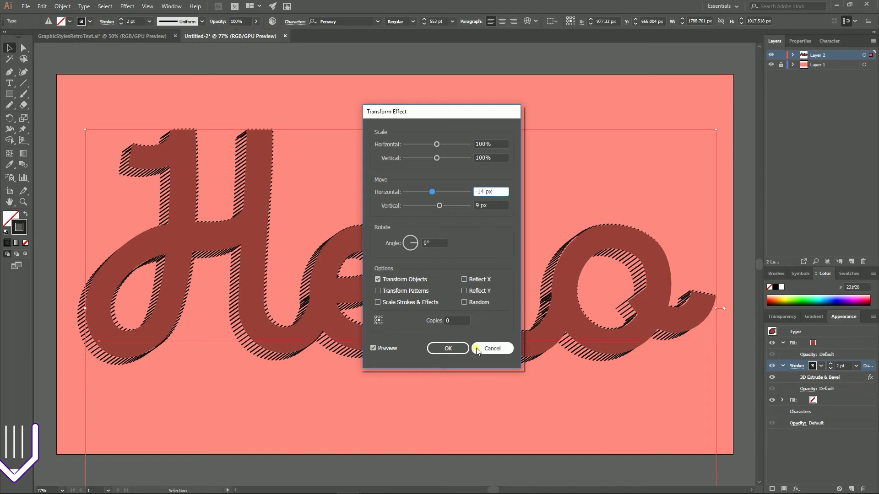
pyautogui.click(448, 348)
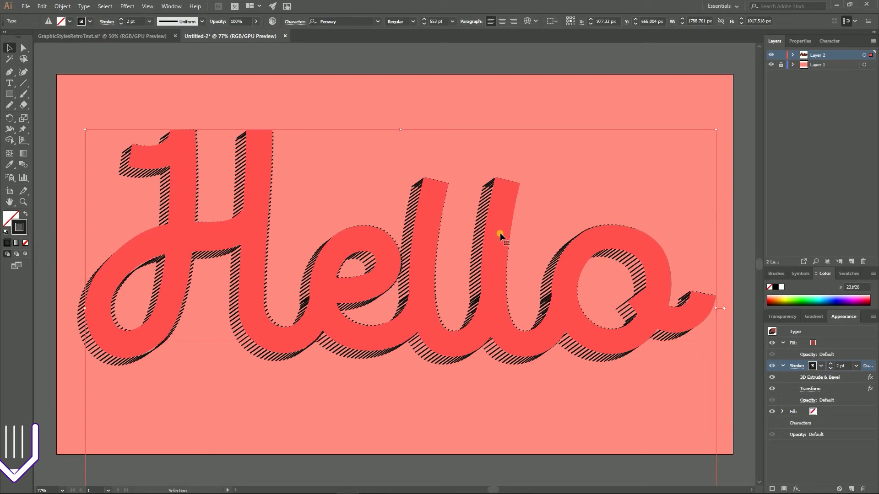
# Apply a Sprinkles Grain texture to the red fill with intensity 4 and contrast 8.
pyautogui.click(798, 343)
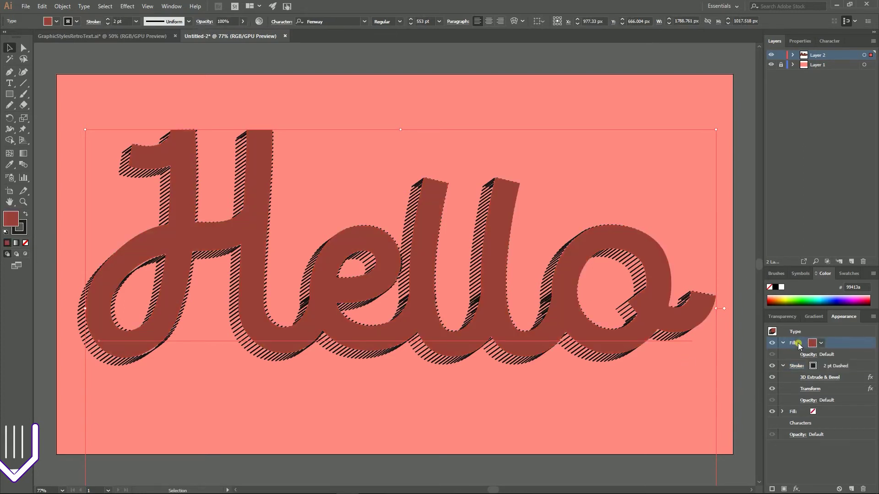
pyautogui.click(127, 6)
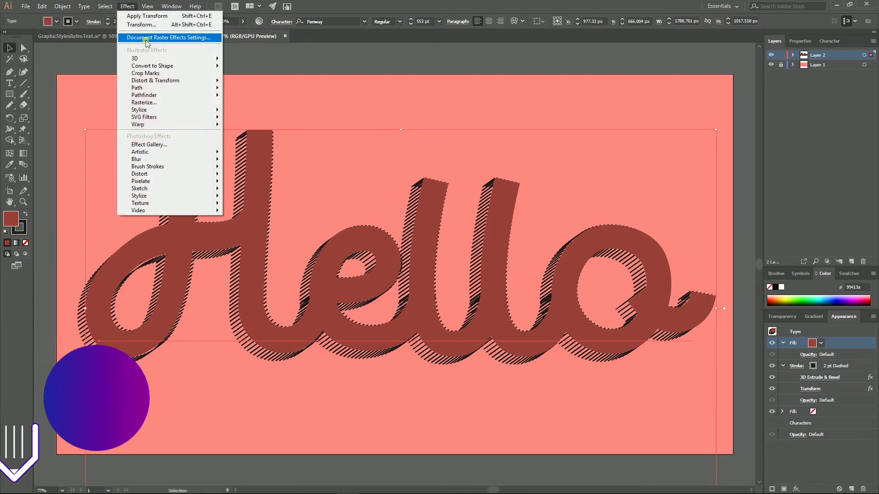
pyautogui.click(162, 145)
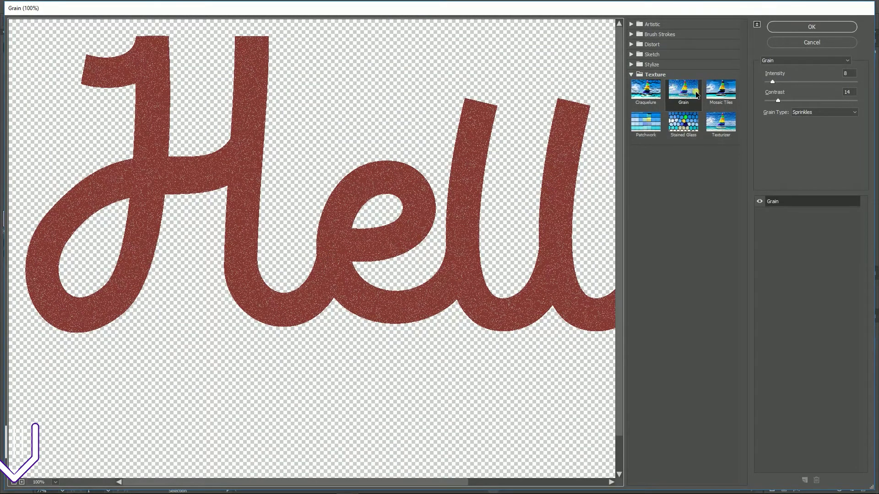
pyautogui.click(640, 76)
pyautogui.click(640, 77)
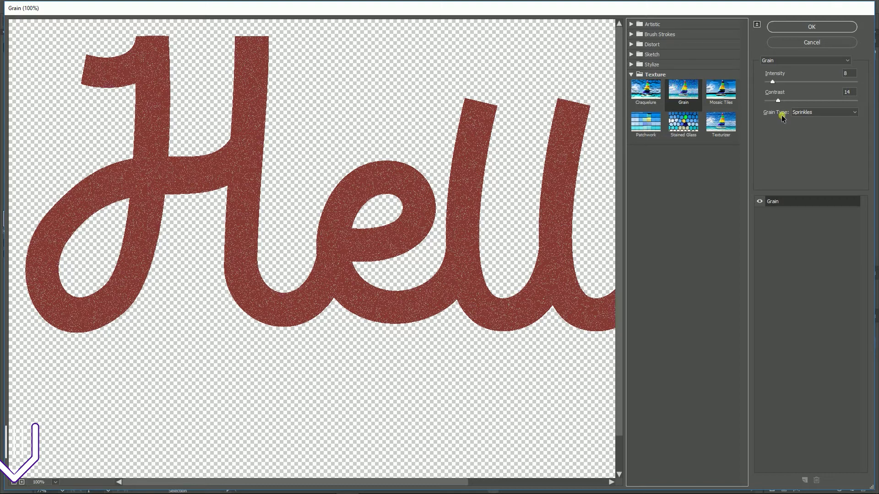
pyautogui.click(809, 113)
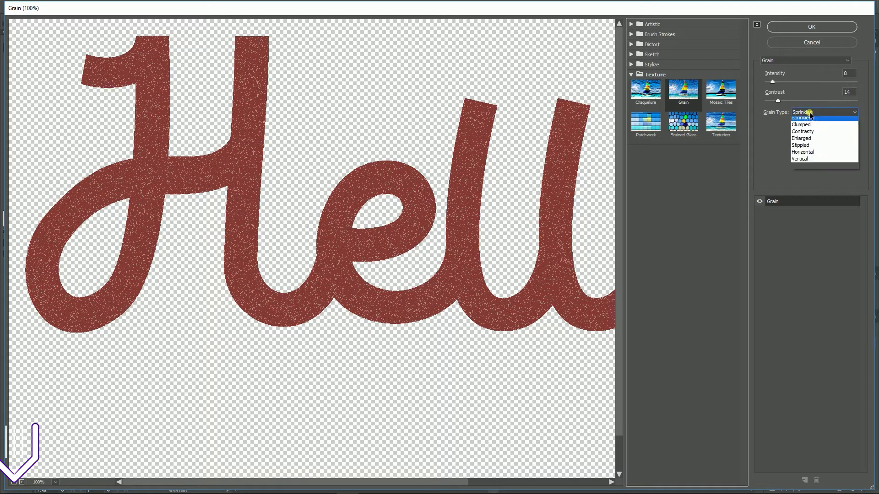
pyautogui.click(802, 135)
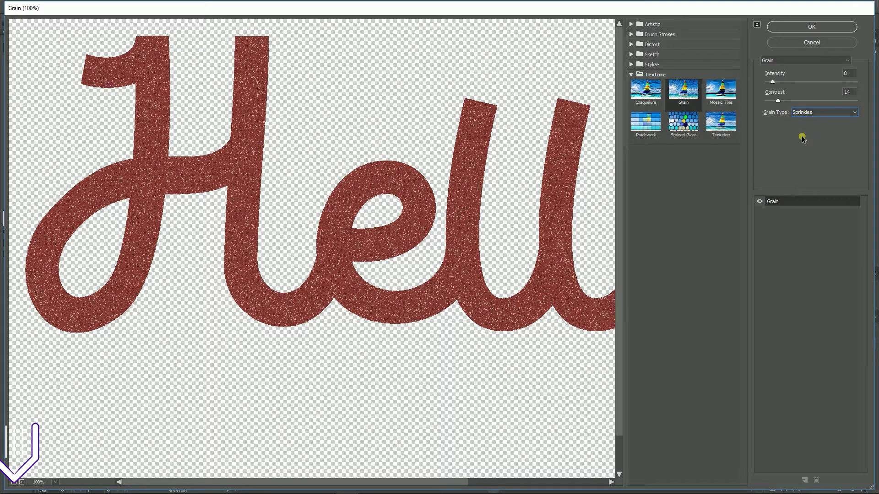
pyautogui.moveTo(777, 101); pyautogui.dragTo(770, 85)
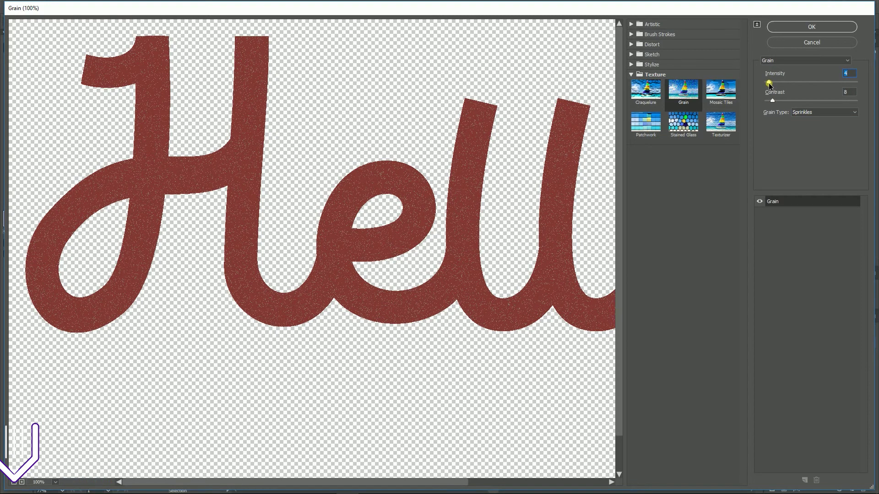
pyautogui.click(811, 27)
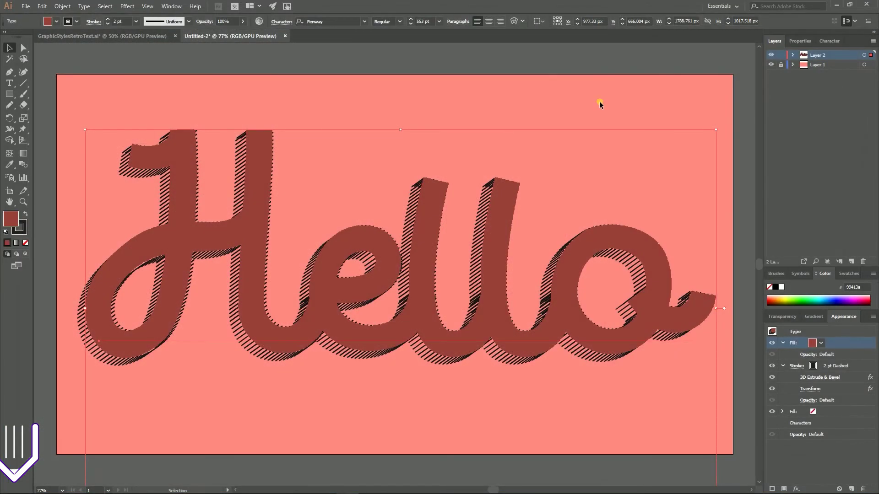
# Add another stroke to the Hello text and make it solid rather than dashed.
pyautogui.click(408, 60)
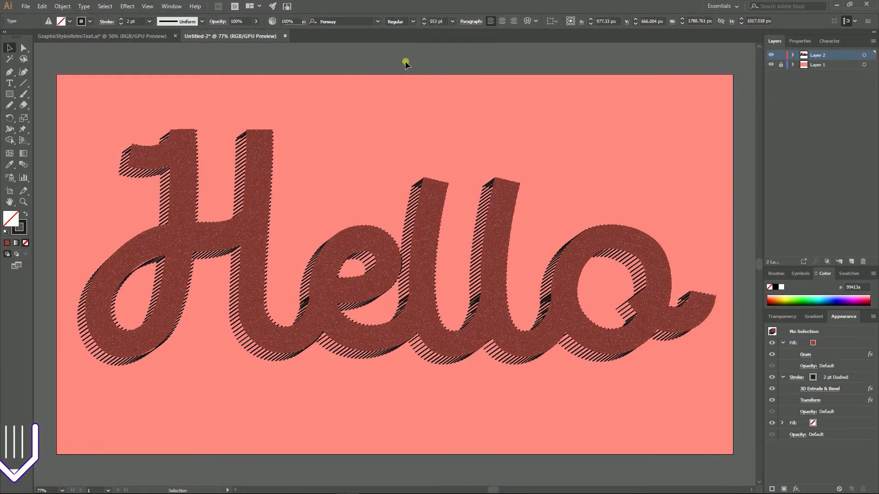
pyautogui.click(394, 225)
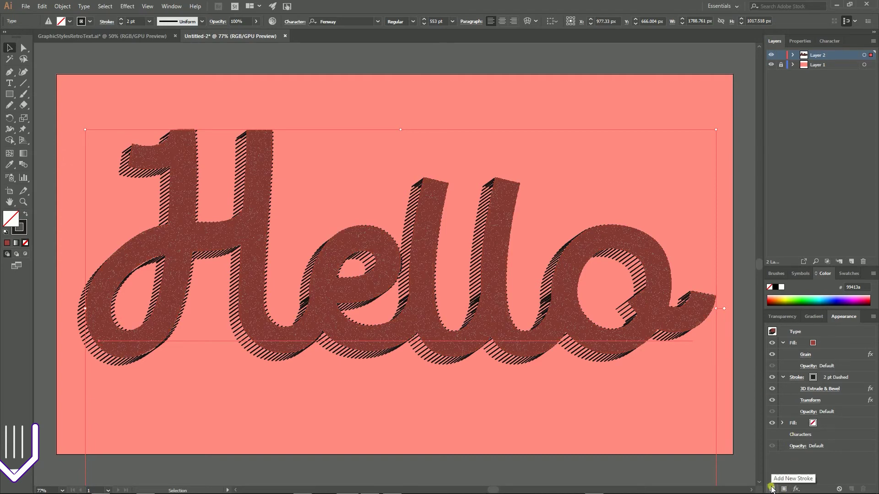
pyautogui.click(771, 489)
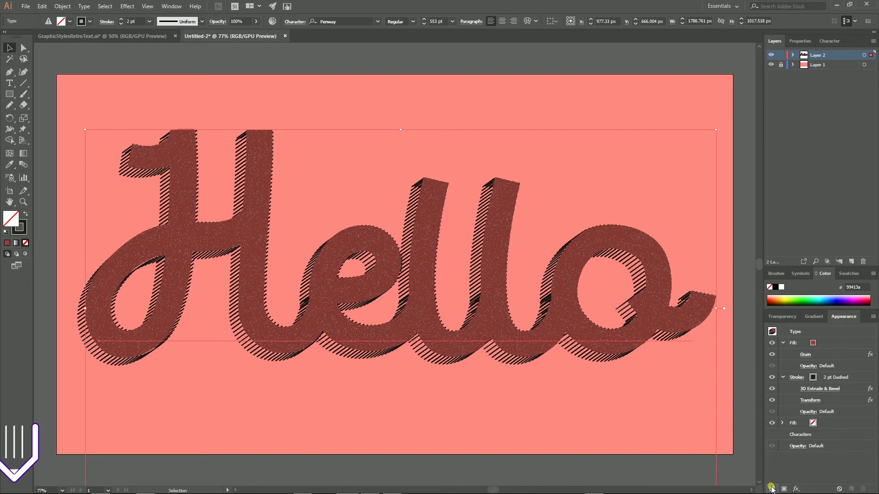
pyautogui.press('super+plus')
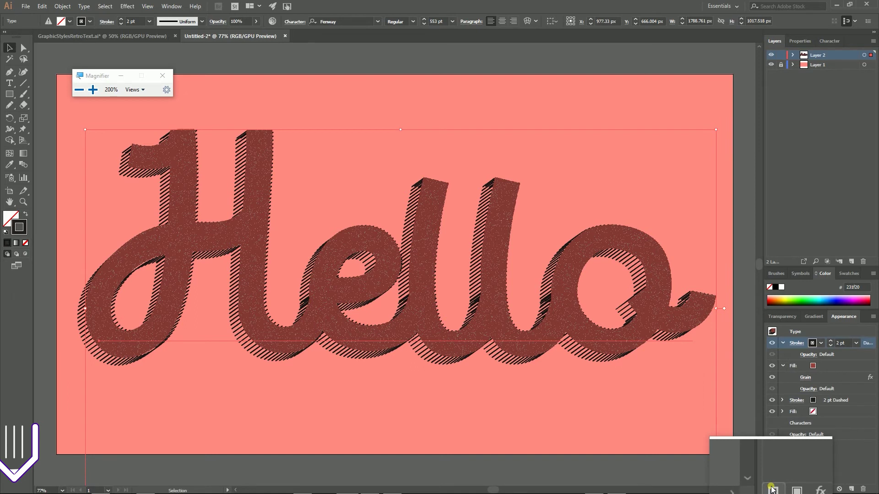
pyautogui.press('super+Escape')
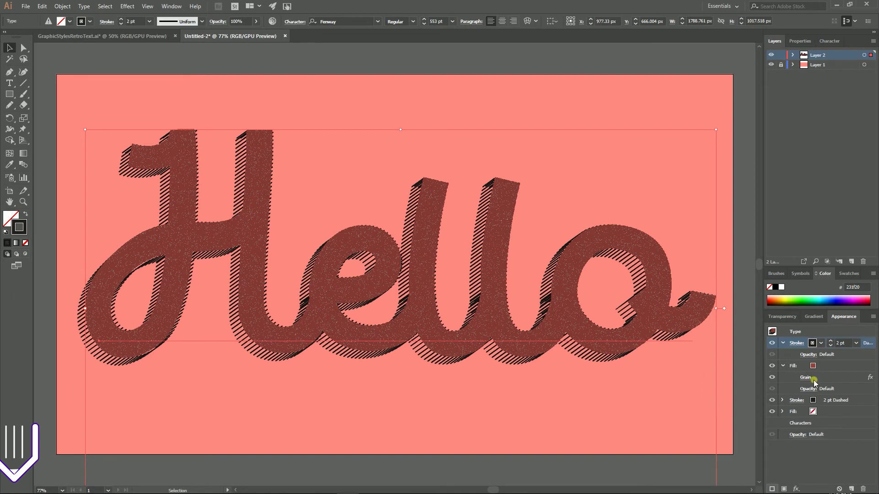
pyautogui.click(797, 343)
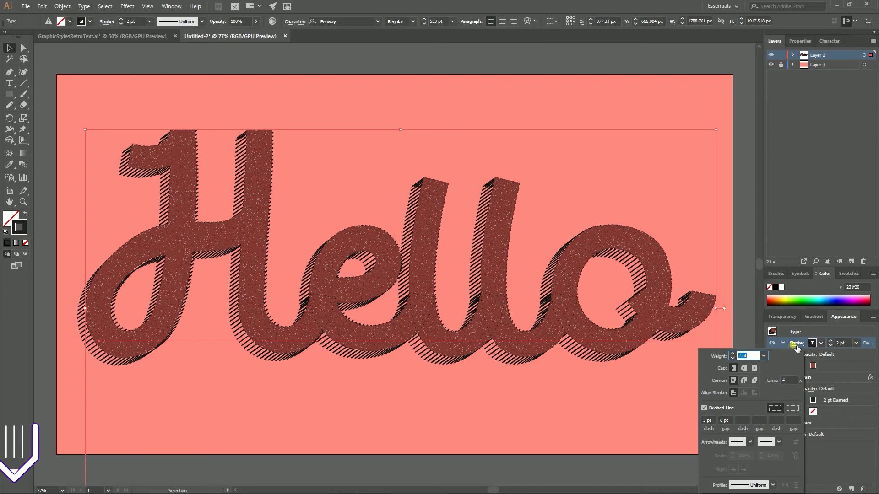
pyautogui.click(704, 408)
pyautogui.click(704, 408)
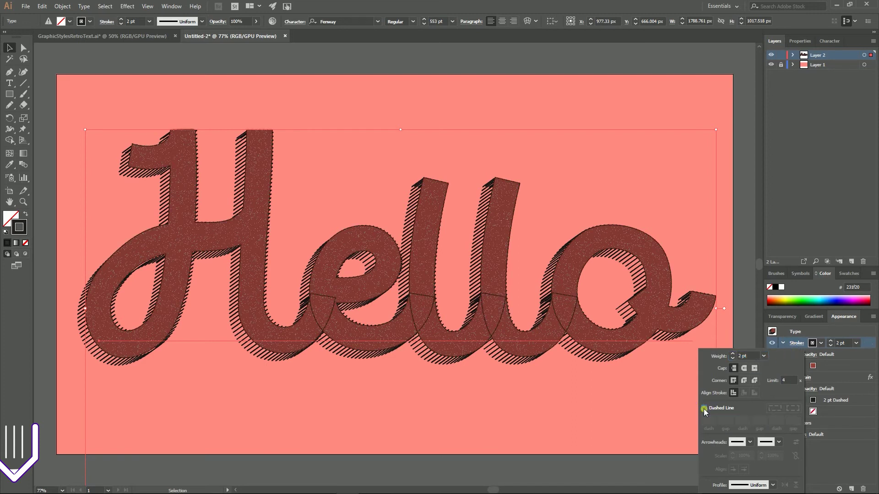
pyautogui.click(813, 348)
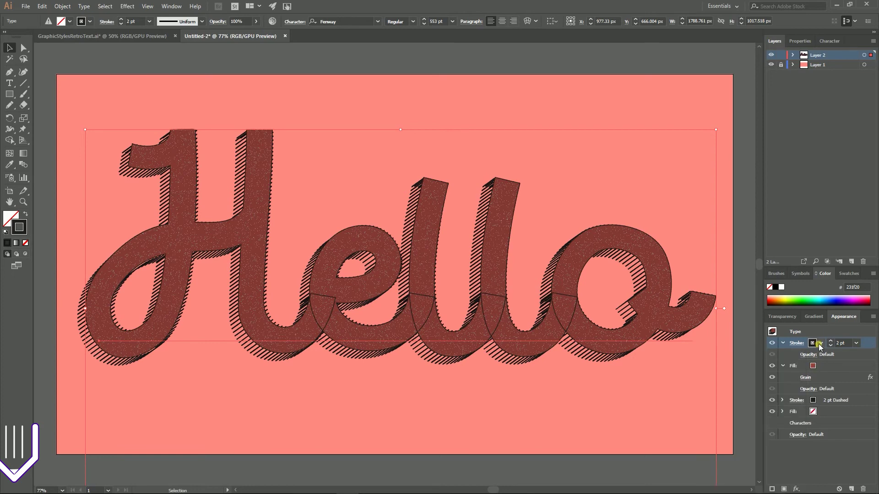
# Make the new stroke white at 13 pt and move the grain fill above it.
pyautogui.click(813, 346)
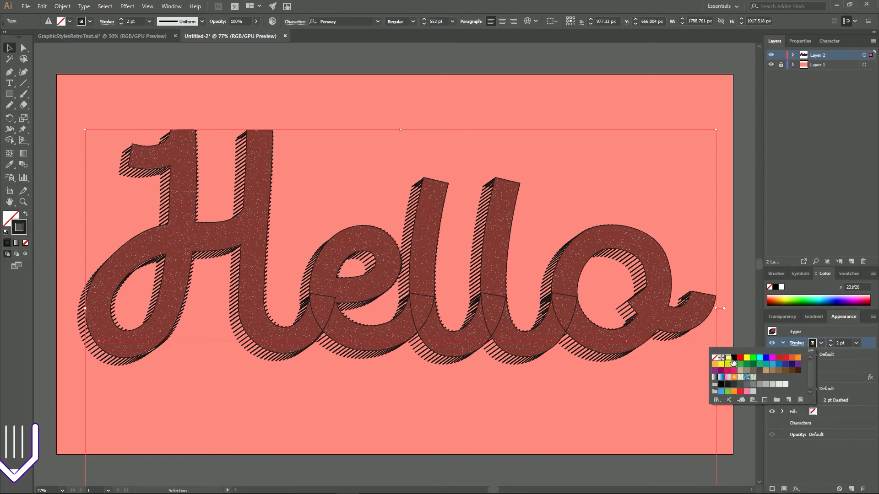
pyautogui.click(838, 347)
pyautogui.click(840, 343)
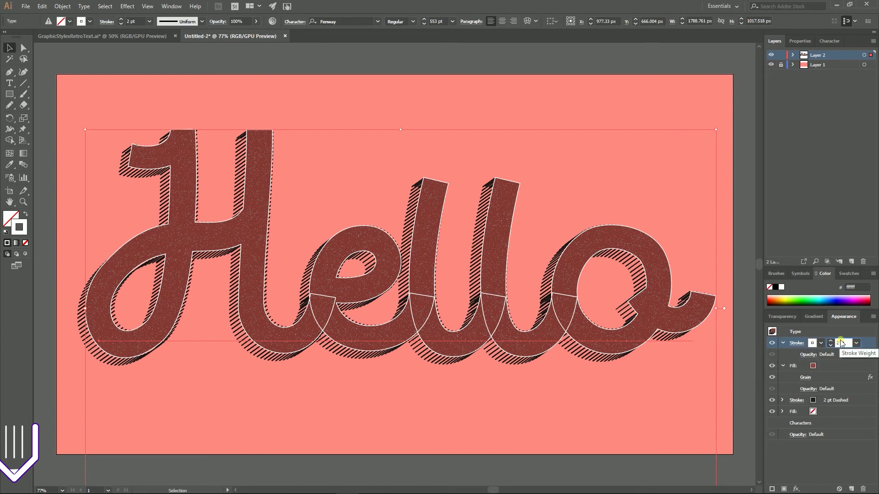
pyautogui.write('13pt')
pyautogui.press('BackSpace')
pyautogui.click(841, 343)
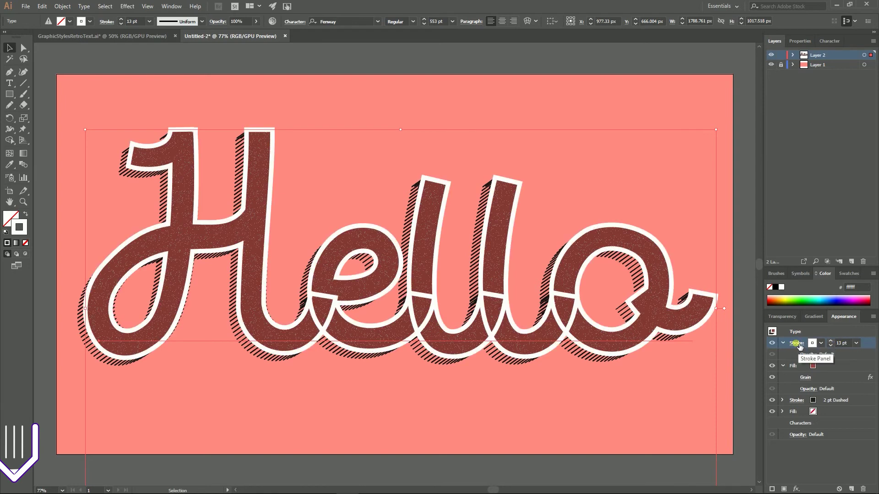
pyautogui.moveTo(797, 365); pyautogui.dragTo(809, 345)
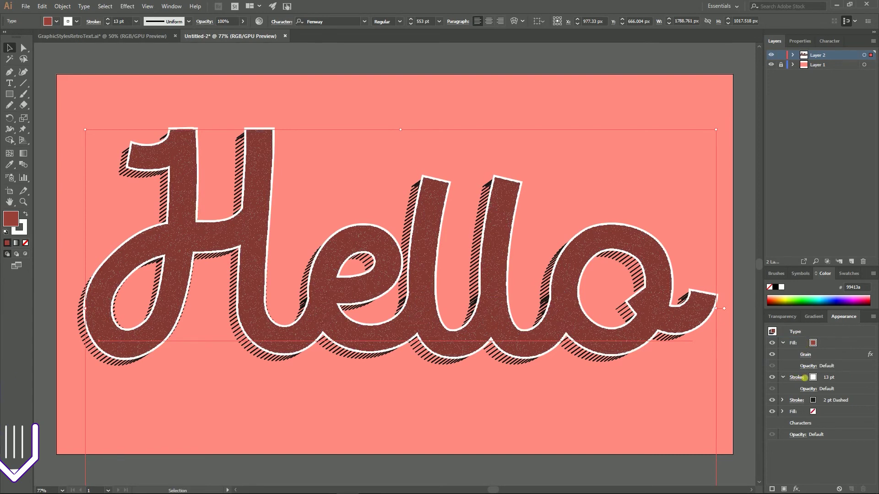
# Show the Graphic Styles panel and save the Hello look as a new graphic style.
pyautogui.click(824, 377)
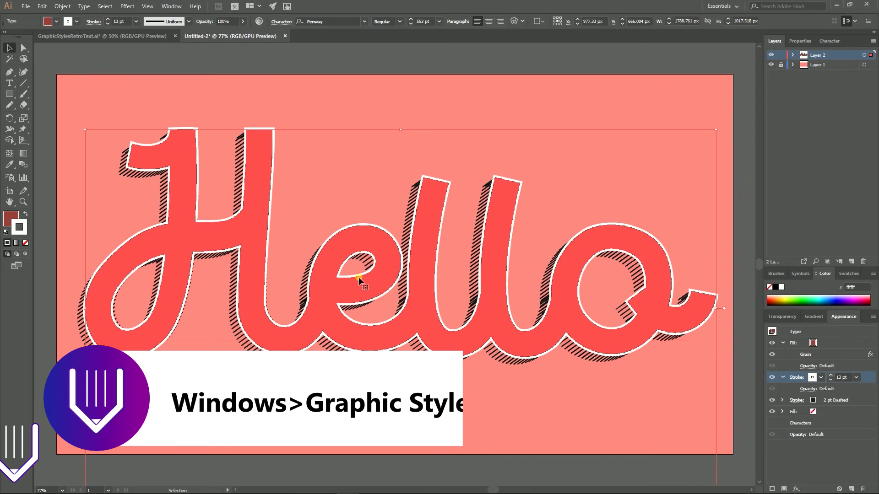
pyautogui.click(171, 6)
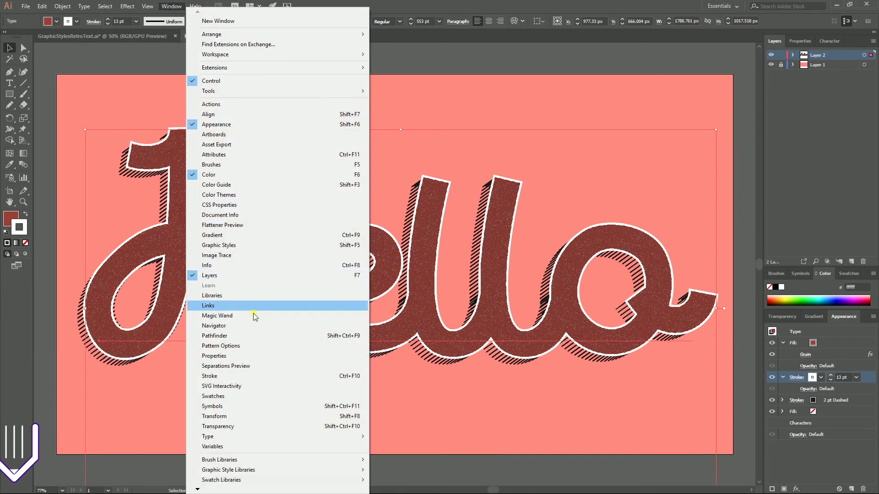
pyautogui.click(234, 246)
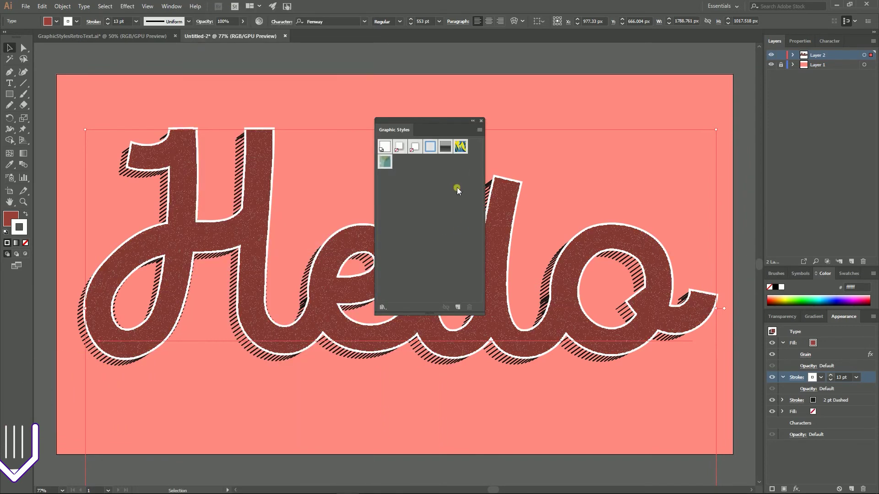
pyautogui.moveTo(442, 121); pyautogui.dragTo(744, 85)
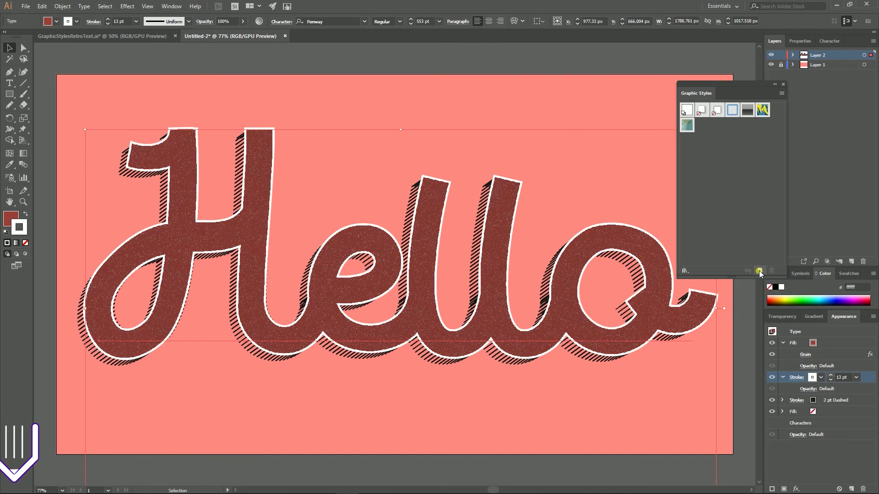
pyautogui.click(759, 271)
# Save the graphic styles as a library named Retro.
pyautogui.click(685, 270)
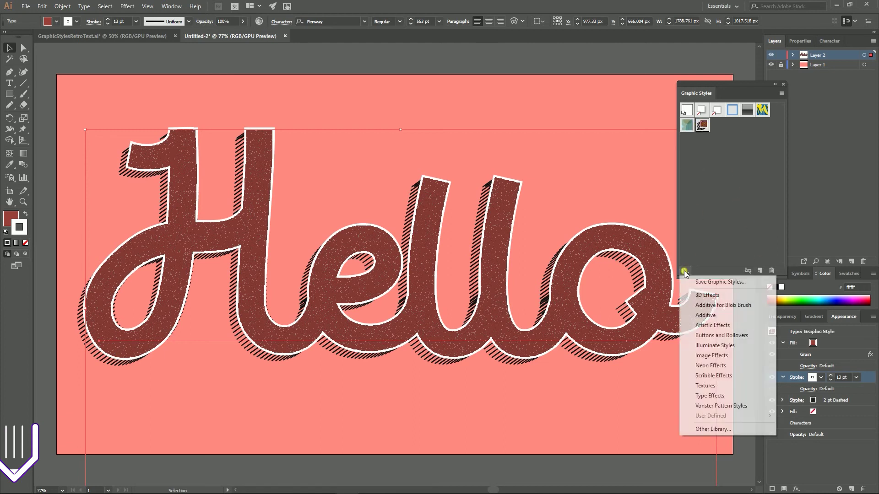
pyautogui.click(708, 283)
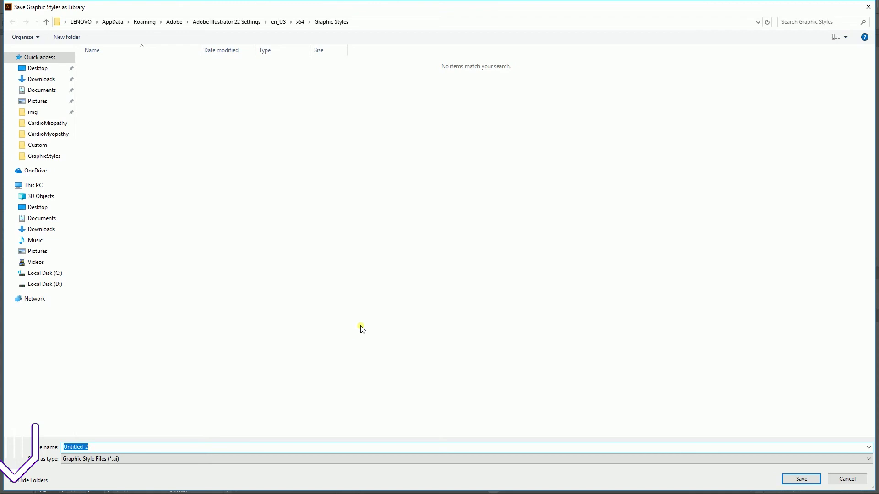
pyautogui.write('Retro')
pyautogui.press('Return')
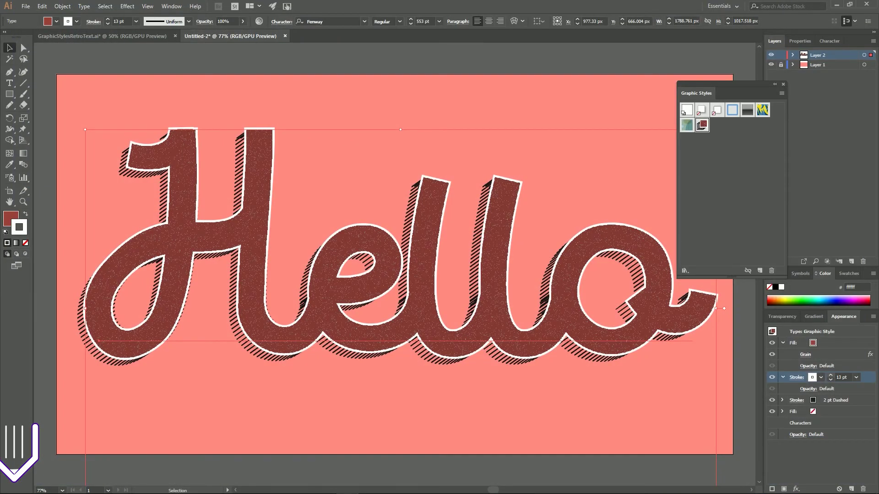
# In a new document, type Vitorials, enlarge it and centre it on the artboard.
pyautogui.click(9, 83)
pyautogui.click(26, 6)
pyautogui.click(37, 13)
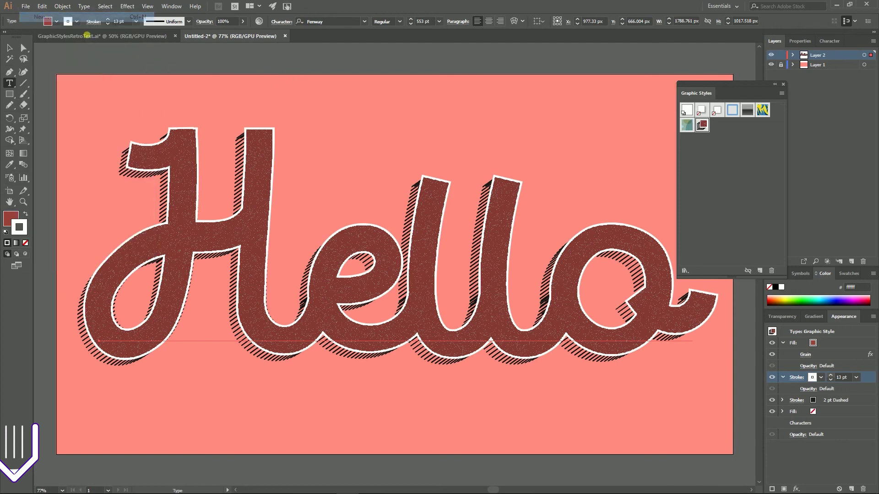
pyautogui.click(622, 386)
pyautogui.click(291, 161)
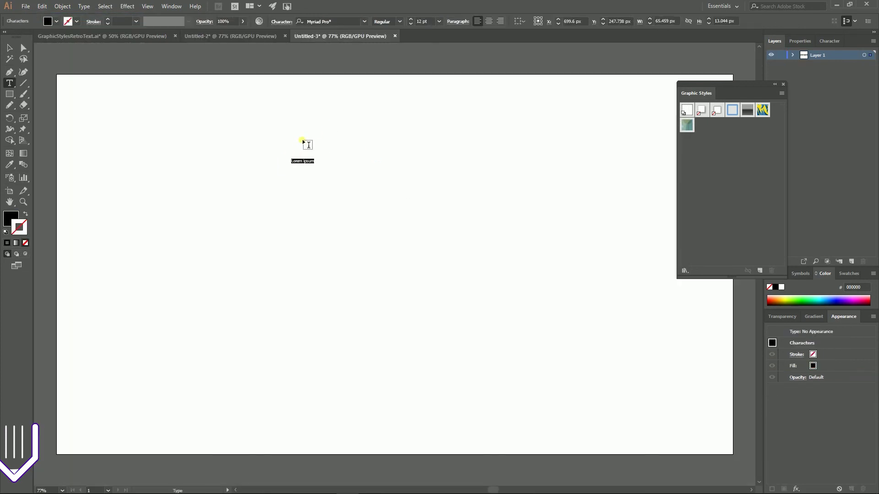
pyautogui.write('Vitoria')
pyautogui.press('Escape')
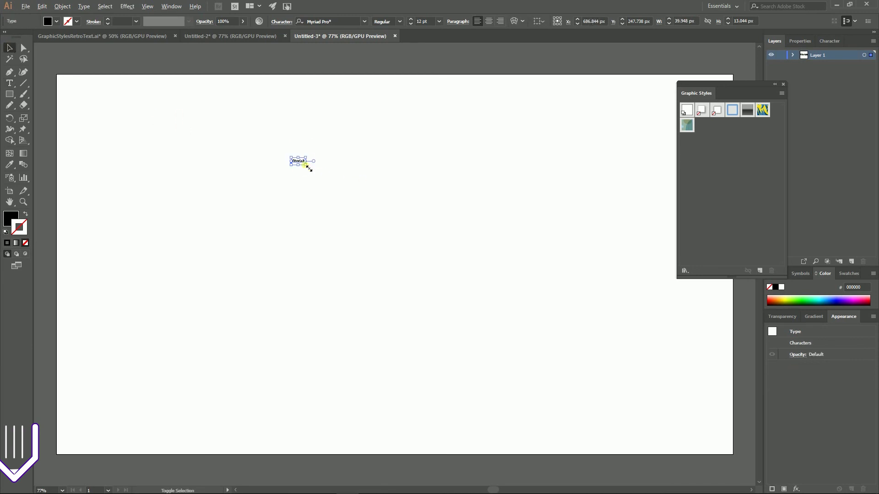
pyautogui.moveTo(307, 164); pyautogui.dragTo(557, 279)
pyautogui.moveTo(383, 166); pyautogui.dragTo(470, 254)
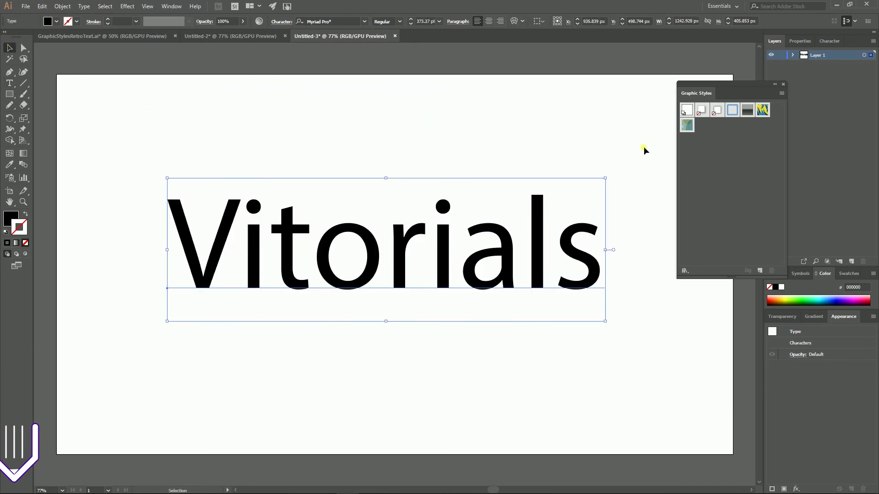
# Apply the Retro style from the User Defined library to the Vitorials text.
pyautogui.click(685, 270)
pyautogui.moveTo(699, 419)
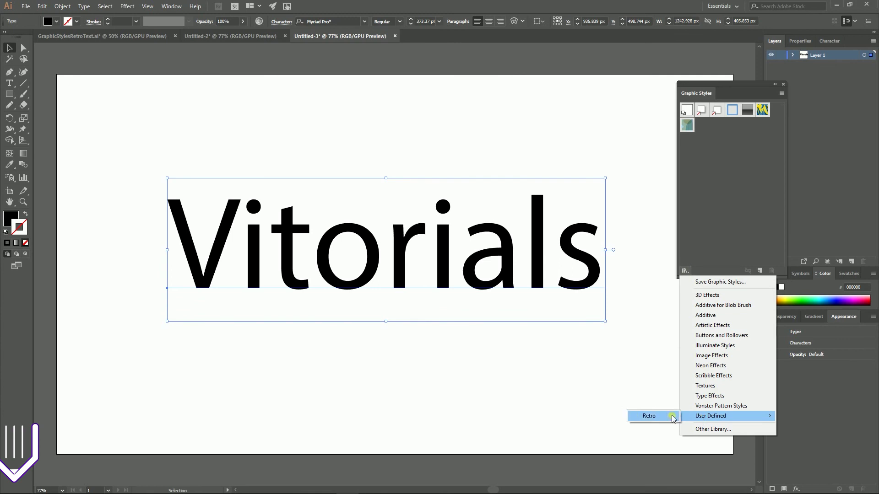
pyautogui.click(645, 416)
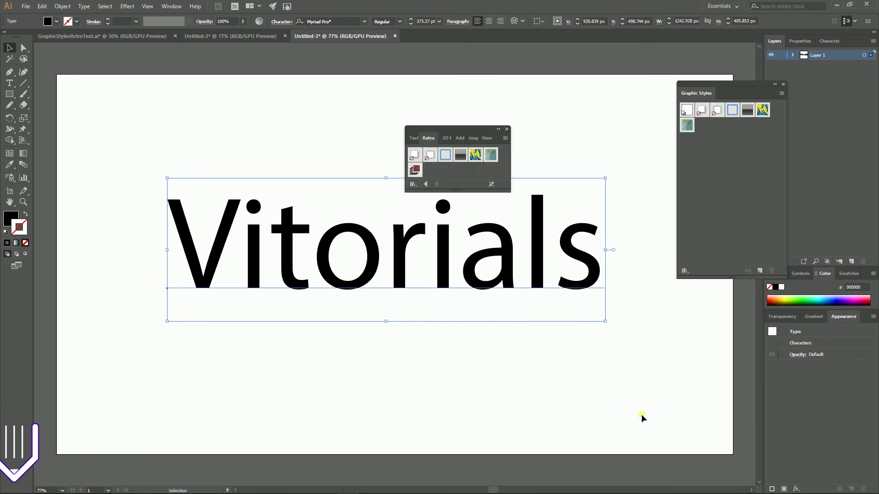
pyautogui.click(415, 170)
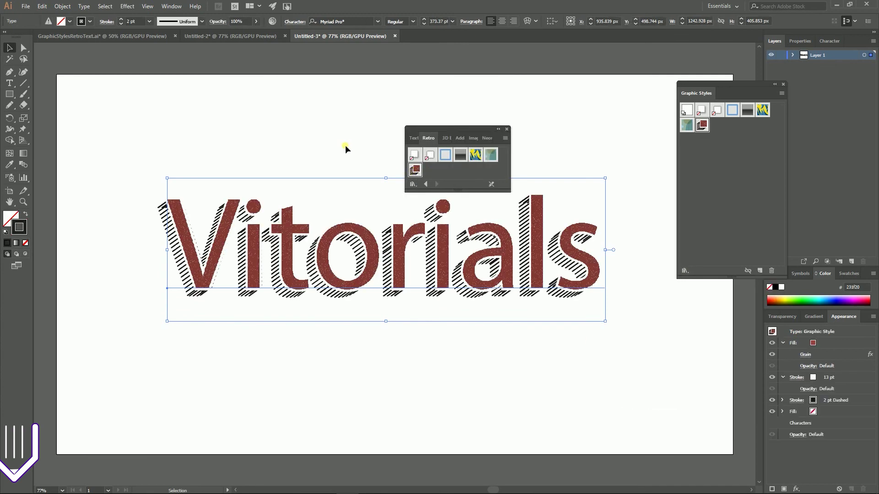
pyautogui.click(310, 135)
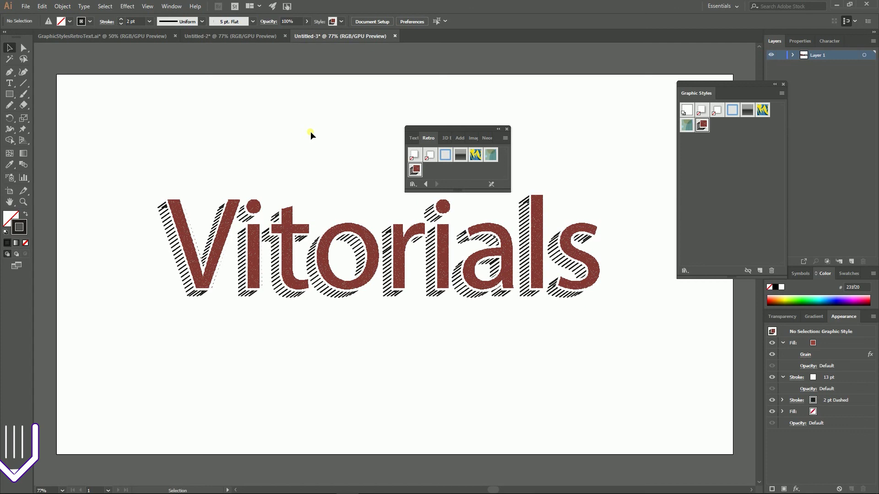
# Bring up the Windows Start menu over the finished Retro-styled Vitorials artwork.
pyautogui.press('super')
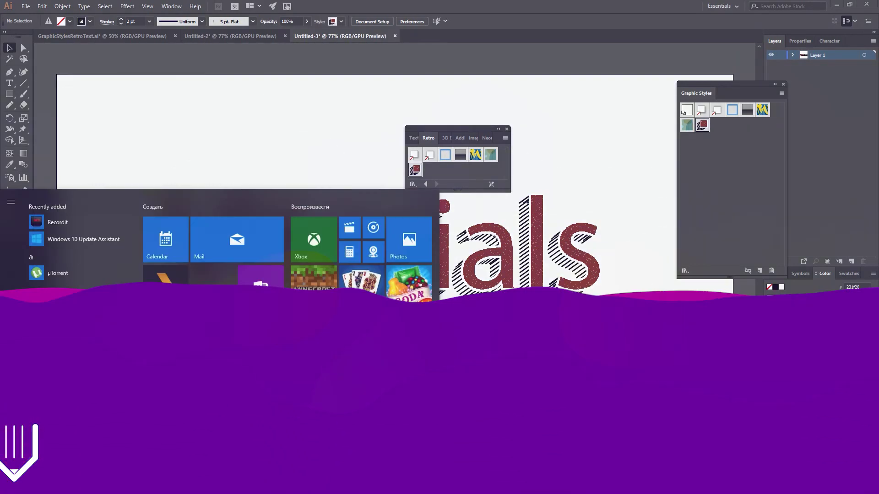